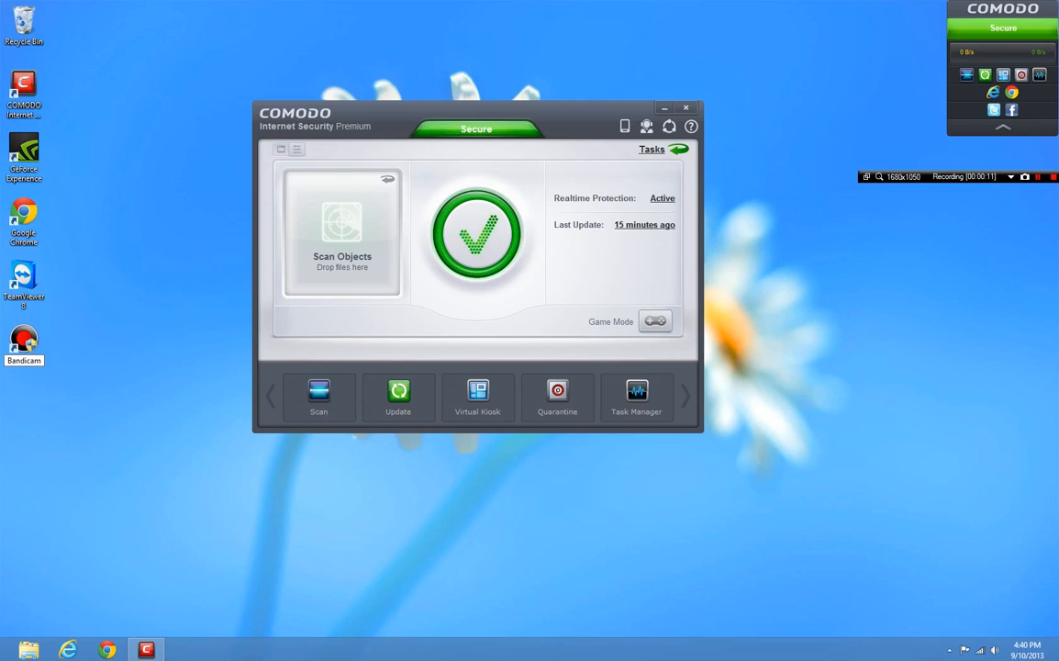
View the available scan types and the list of running tasks, closing each window after viewing.
left_click(966, 74)
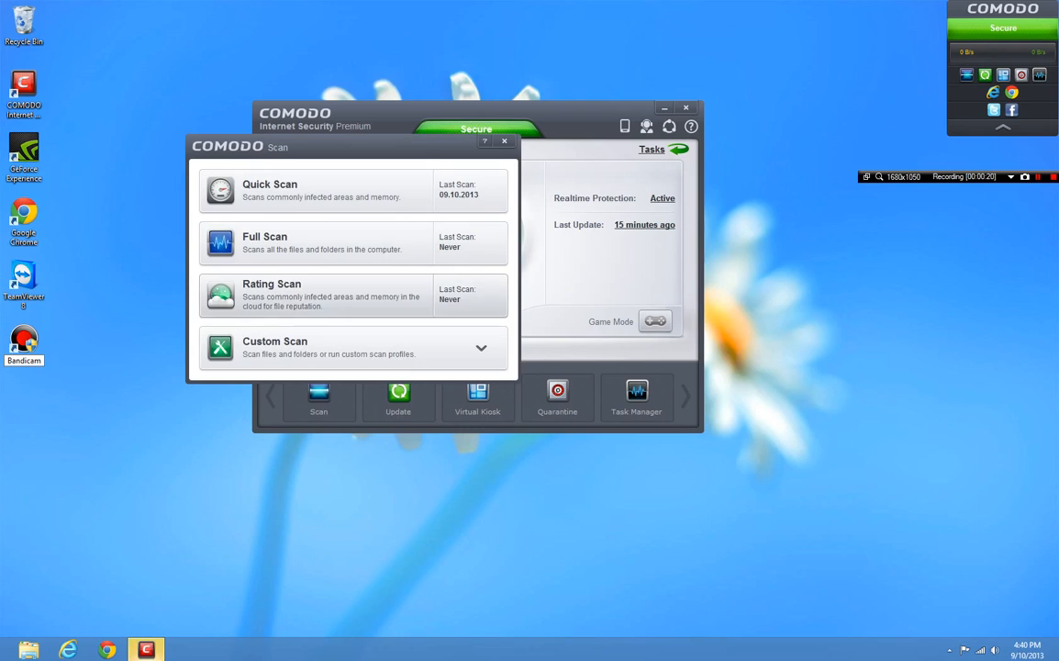
left_click(503, 140)
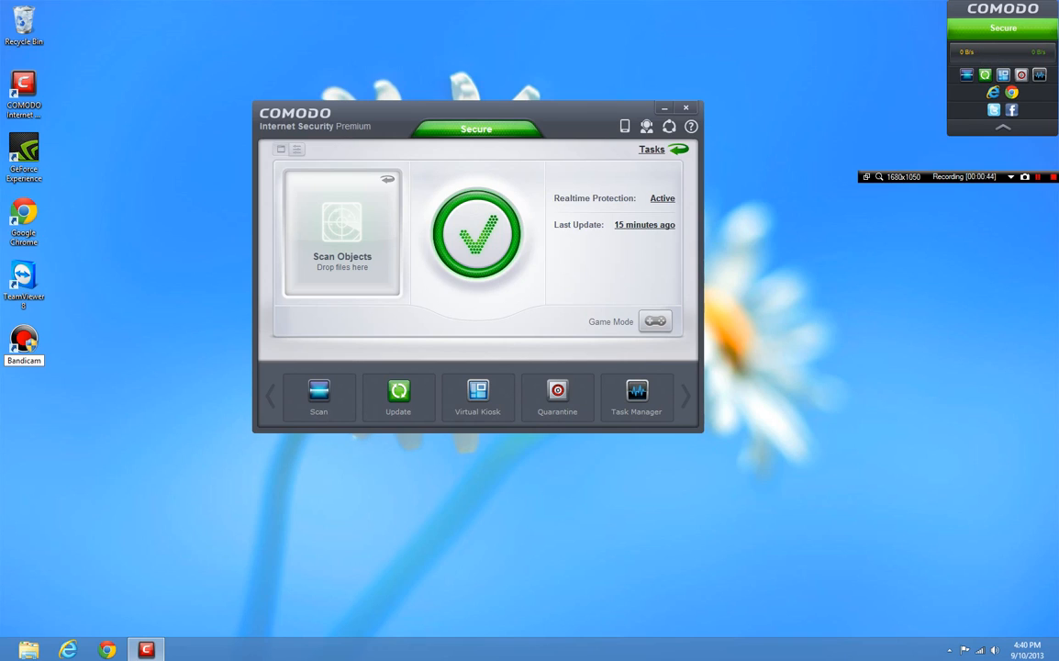
left_click(637, 397)
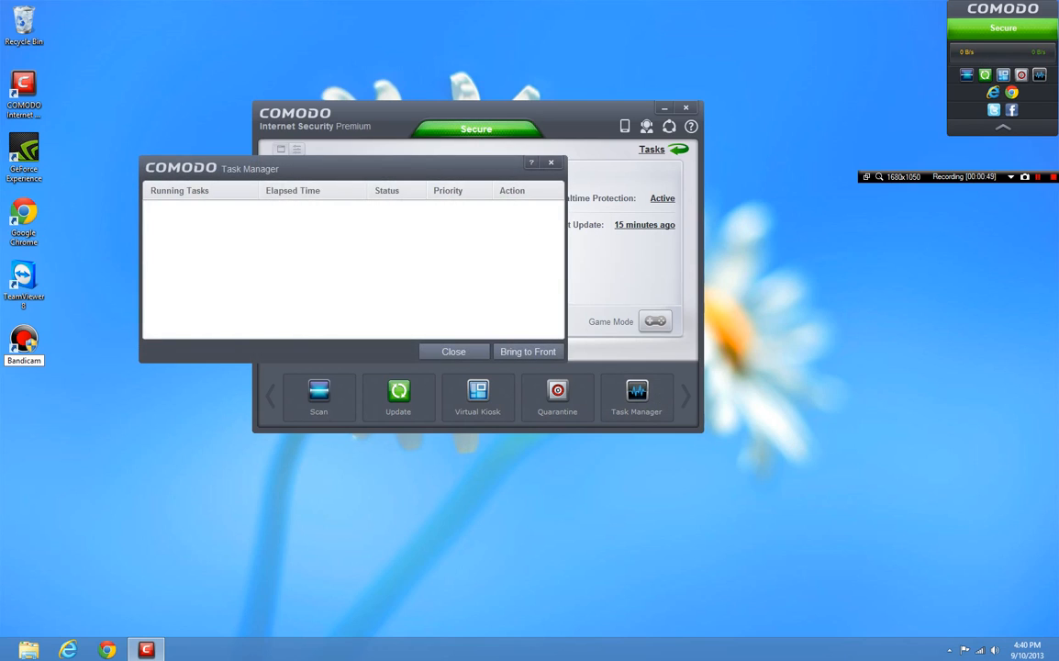
left_click(454, 352)
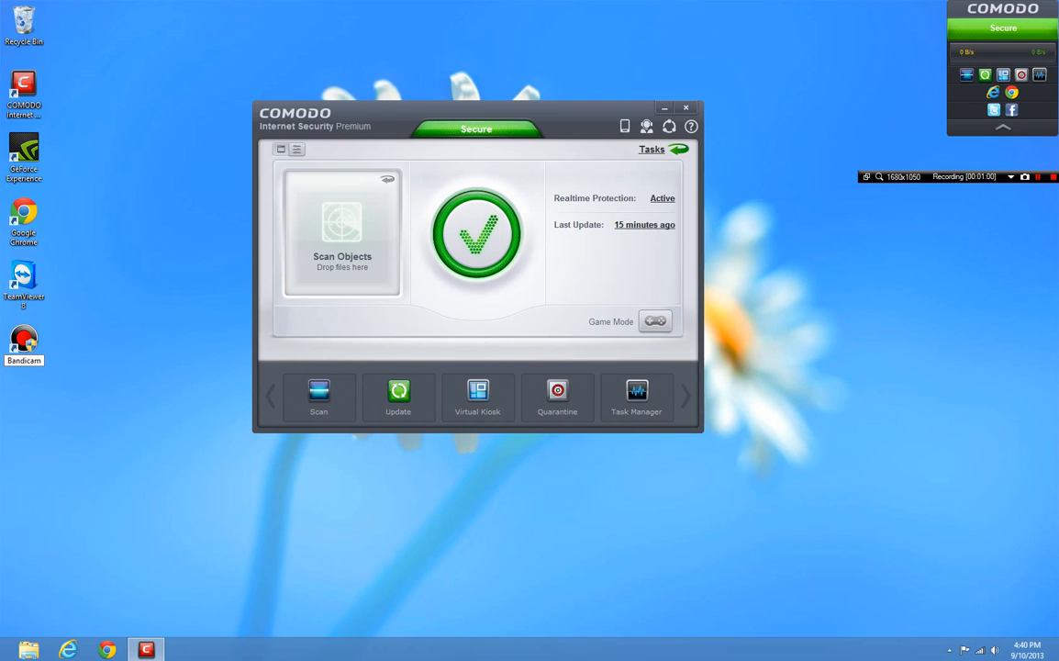
Show the detailed status view and review the available Antivirus and Auto-Sandbox modes without changing them.
left_click(296, 149)
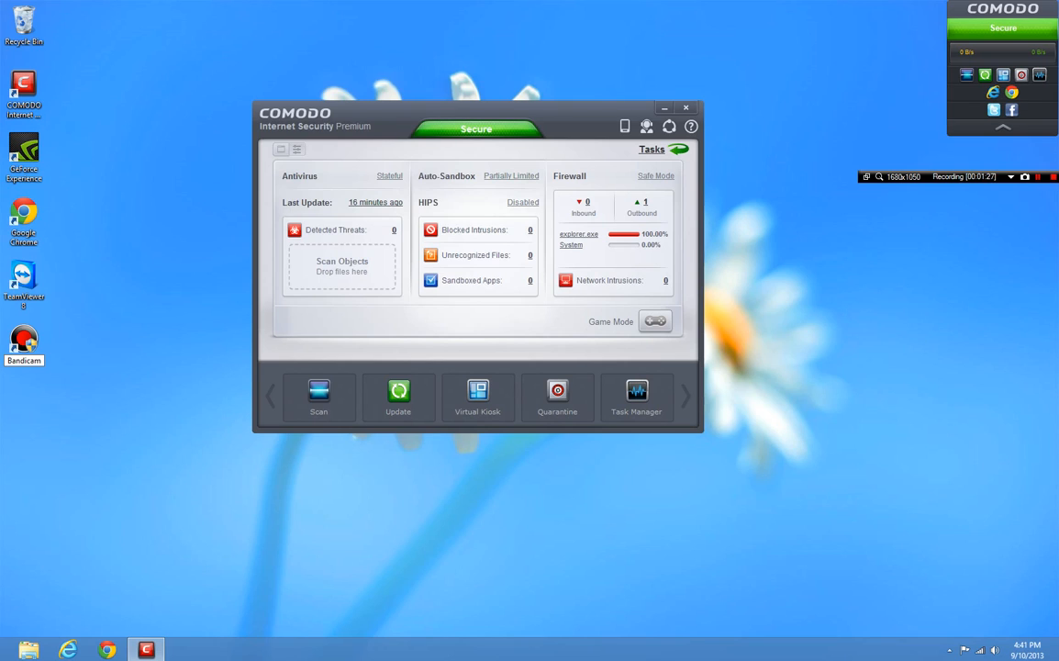
left_click(281, 149)
left_click(389, 175)
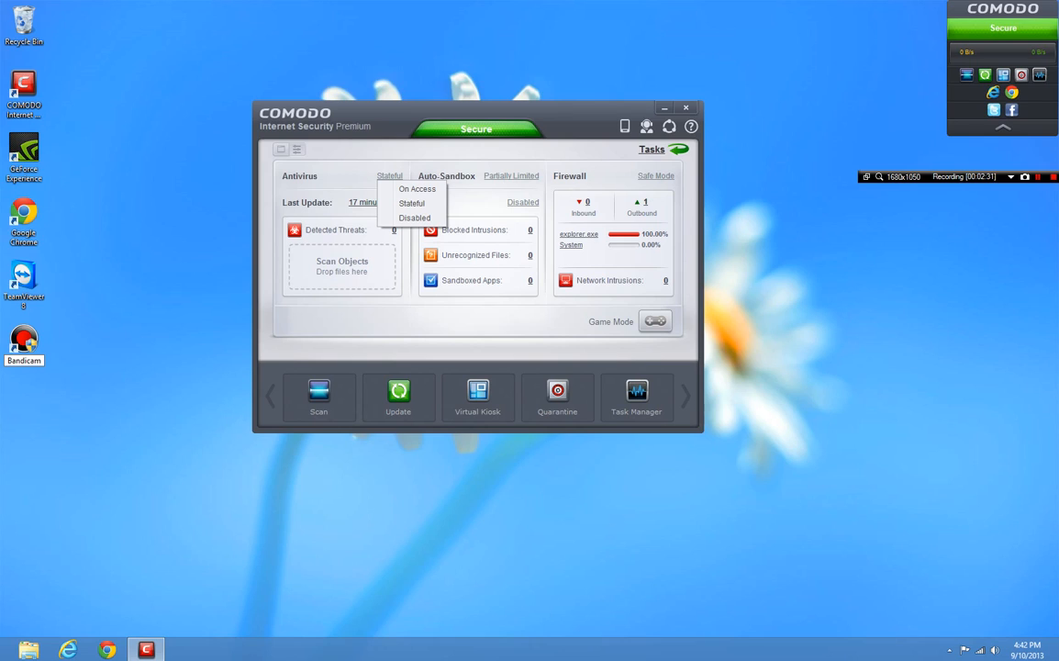
key("Escape")
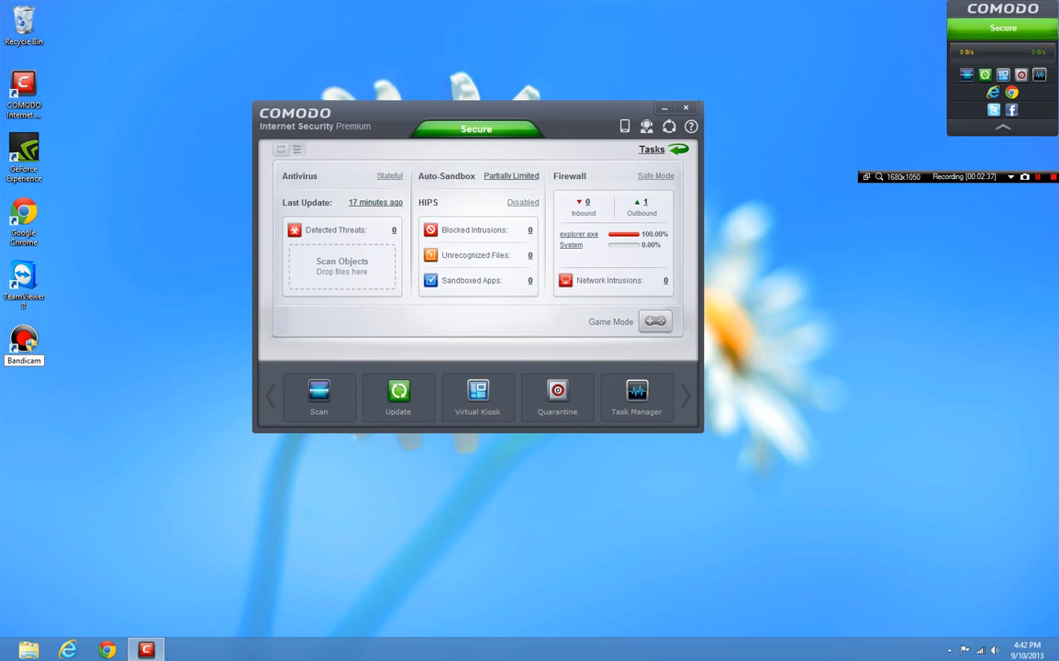
left_click(511, 175)
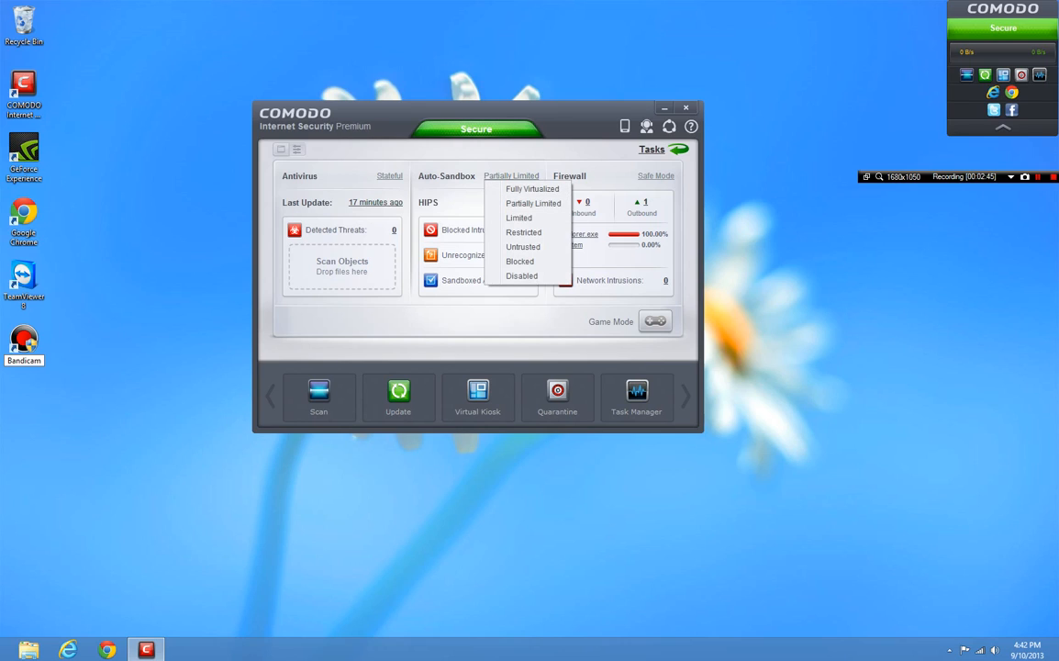
key("Escape")
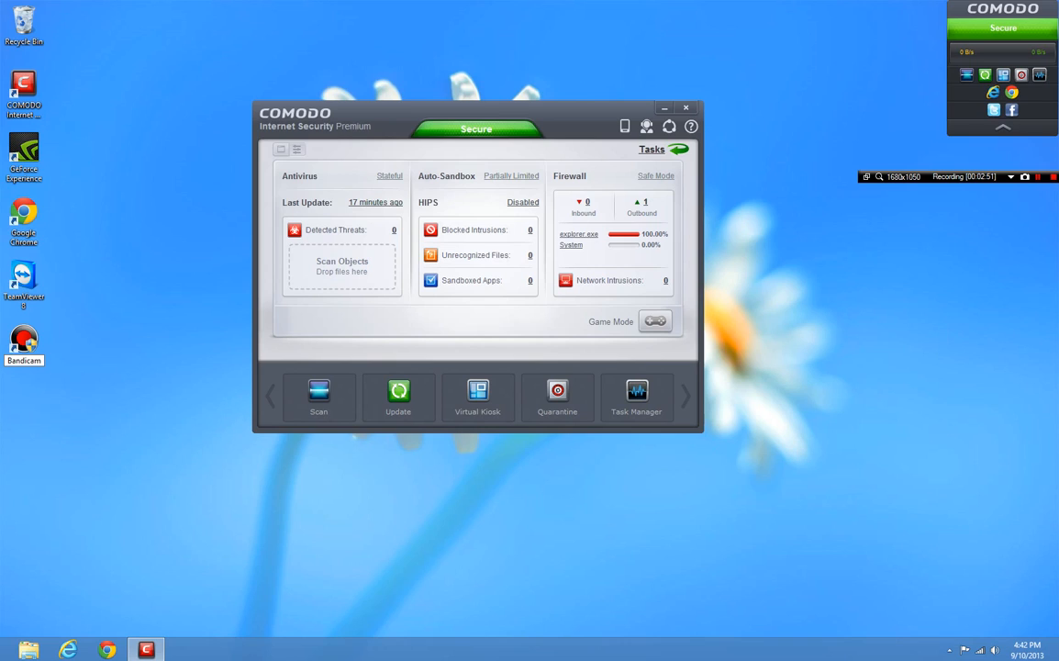
Set HIPS to Safe Mode in the detailed status view.
left_click(523, 203)
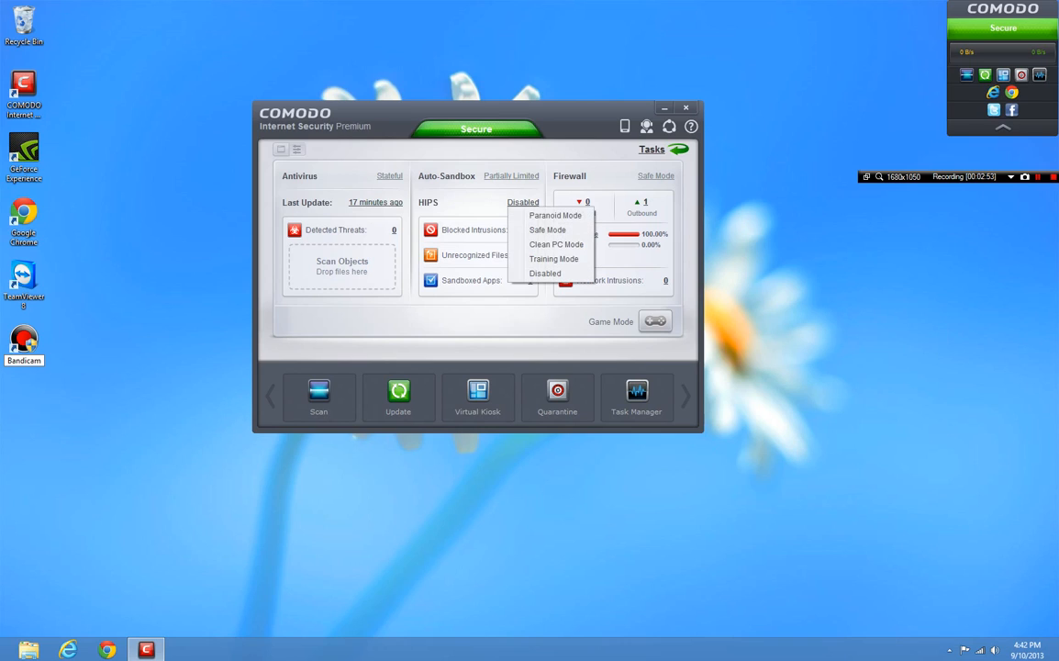
left_click(548, 229)
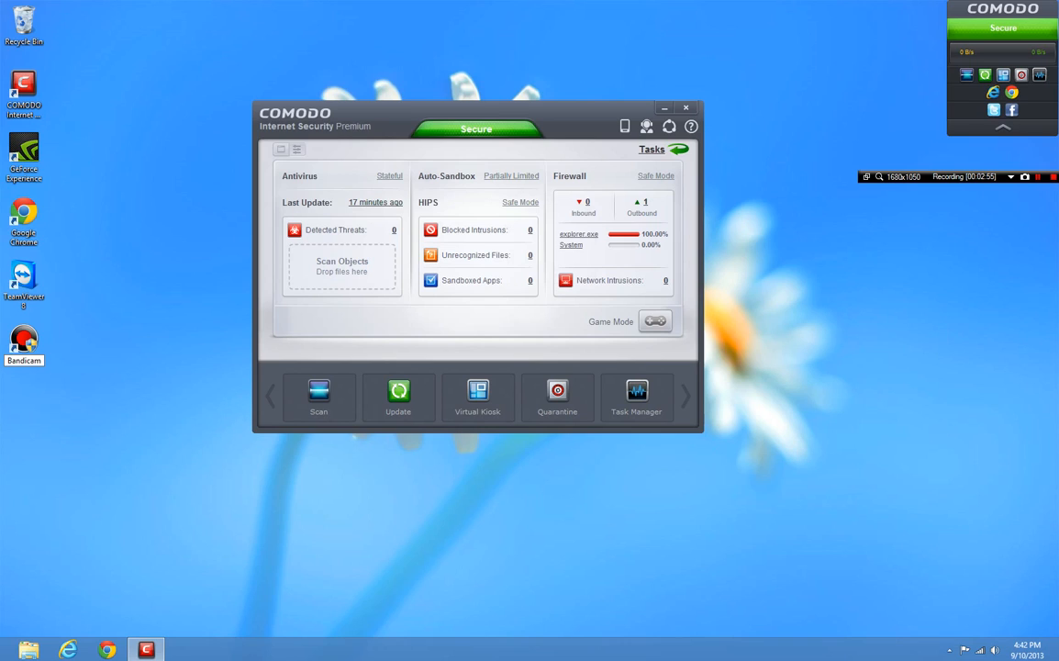
left_click(520, 202)
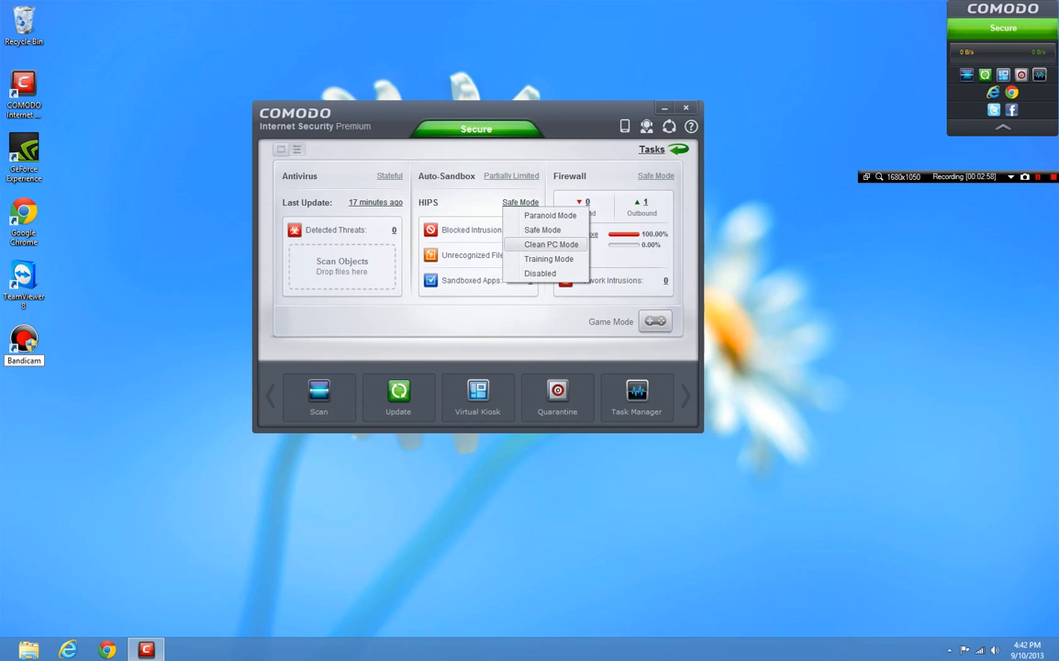
key("Escape")
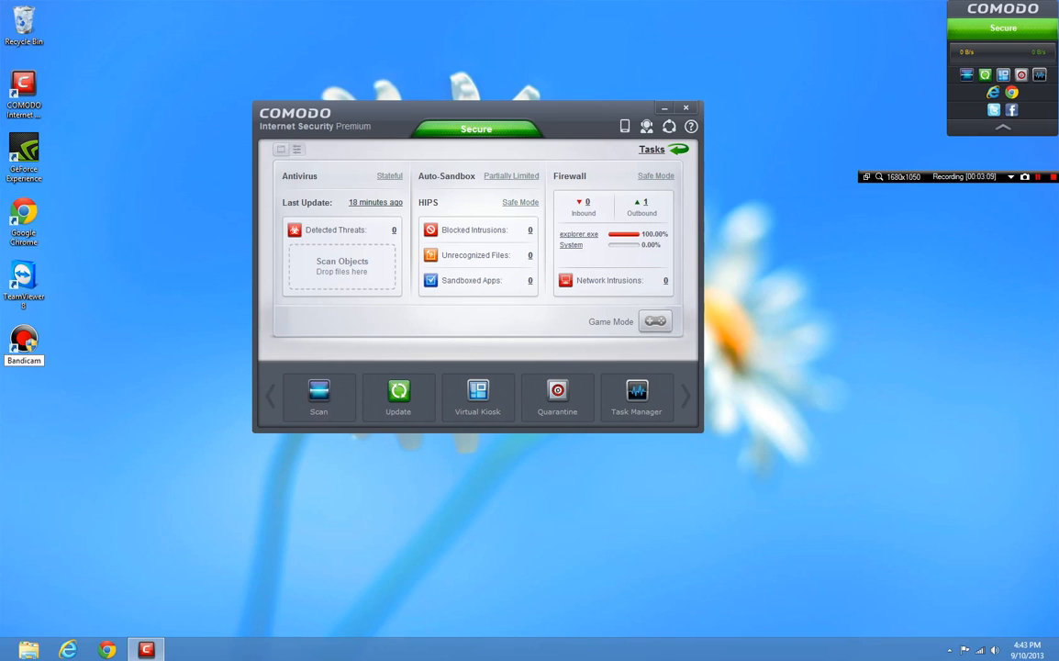
Review the available Firewall modes, and try to scan the TeamViewer shortcut with Scan Objects in the compact view.
left_click(656, 175)
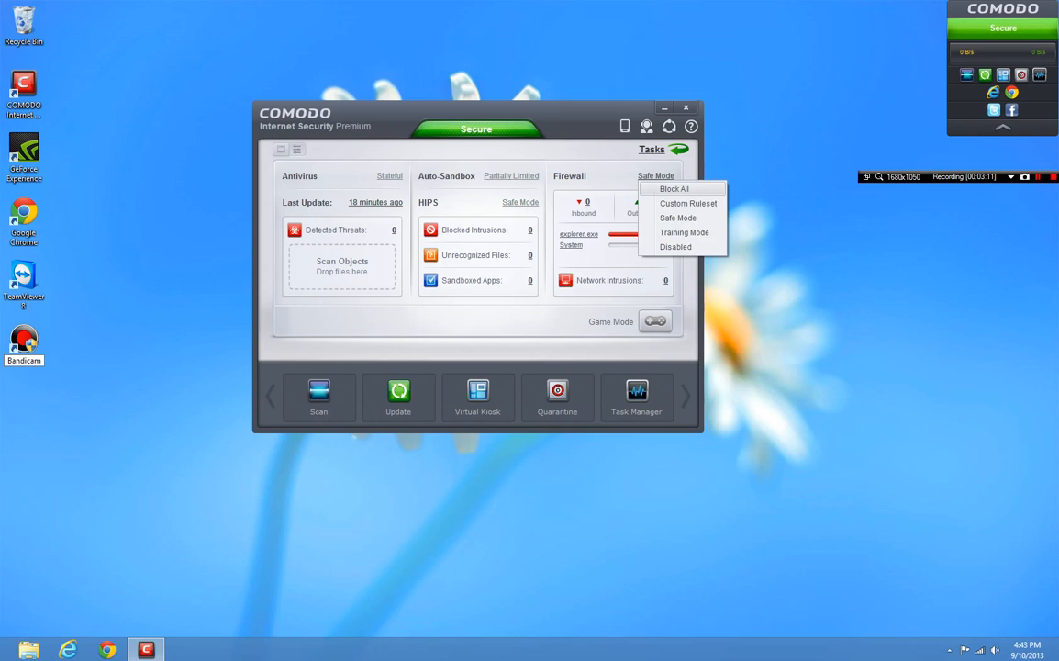
key("Escape")
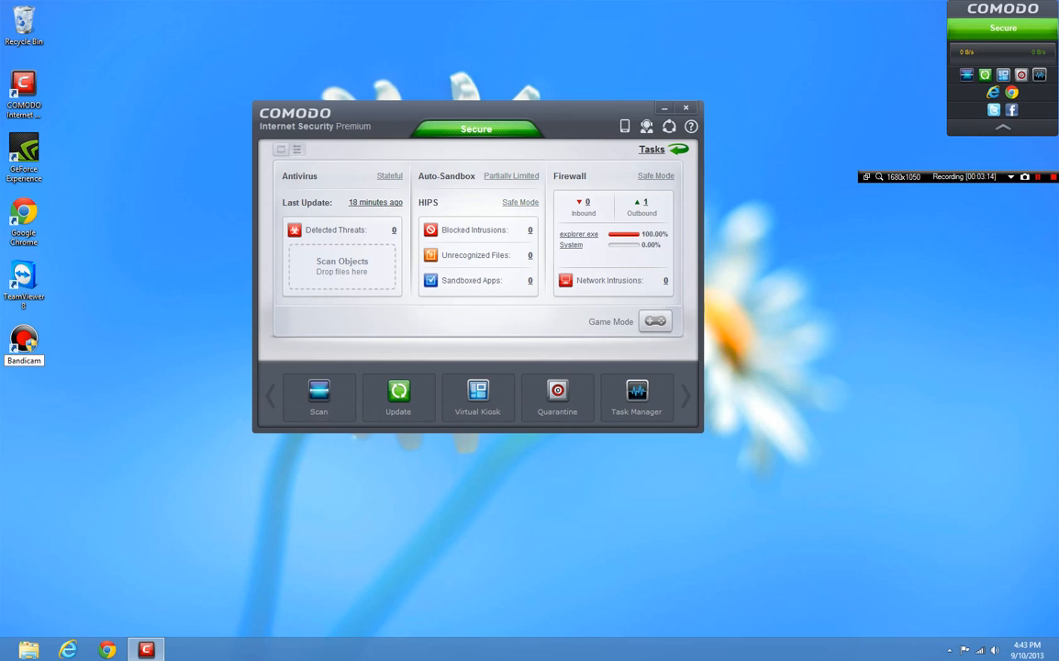
left_click(281, 149)
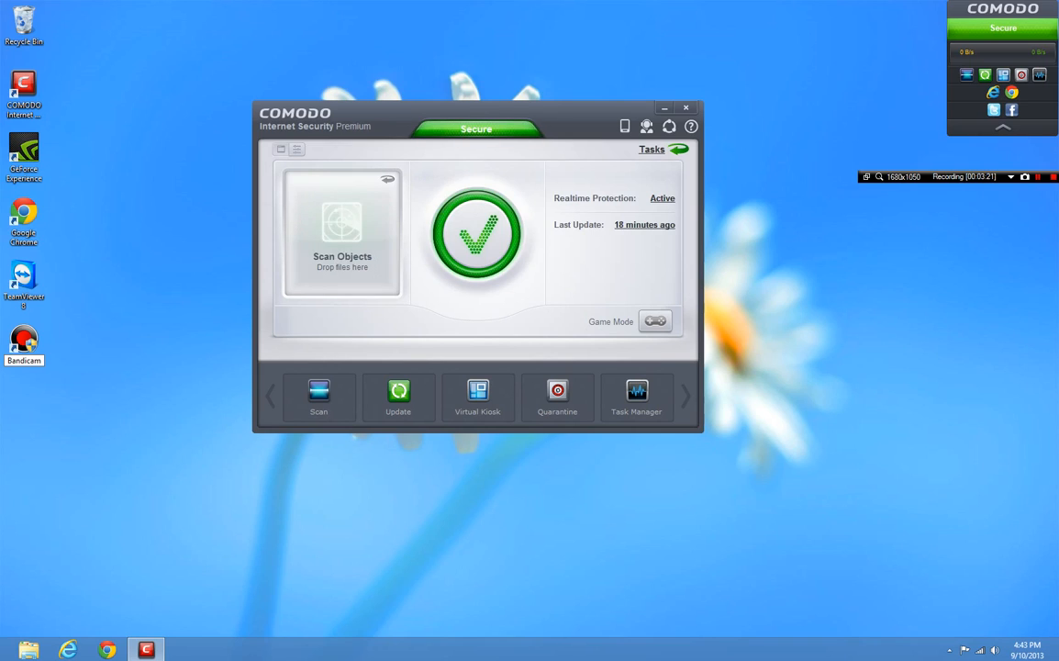
left_click_drag(24, 276, 342, 234)
Run a virus signature update check from the detailed status view and close its result window.
left_click(296, 149)
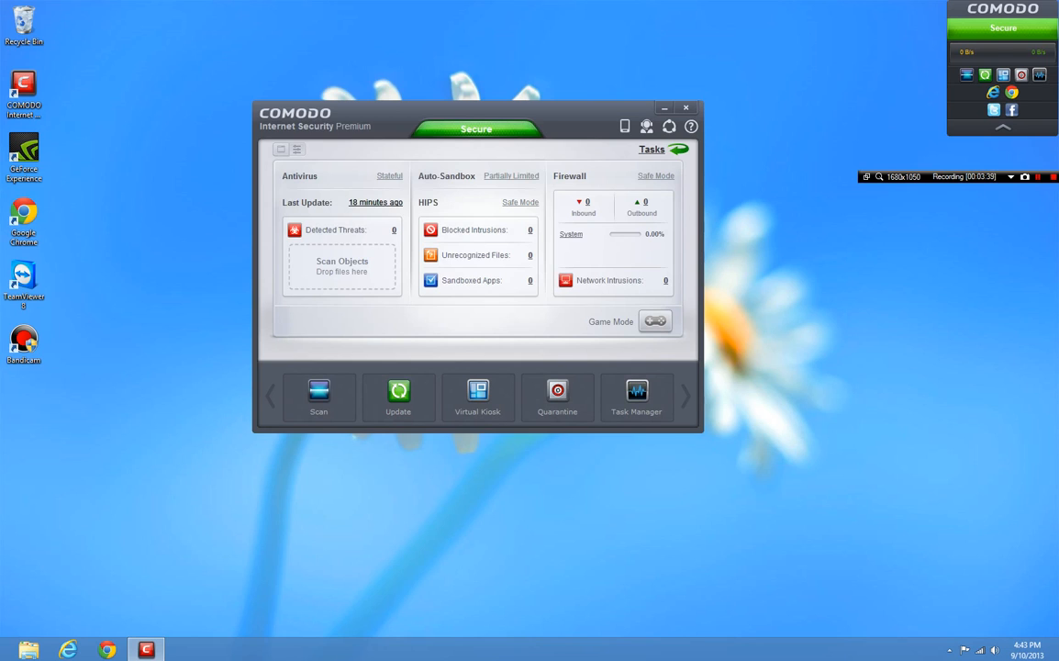
left_click(375, 202)
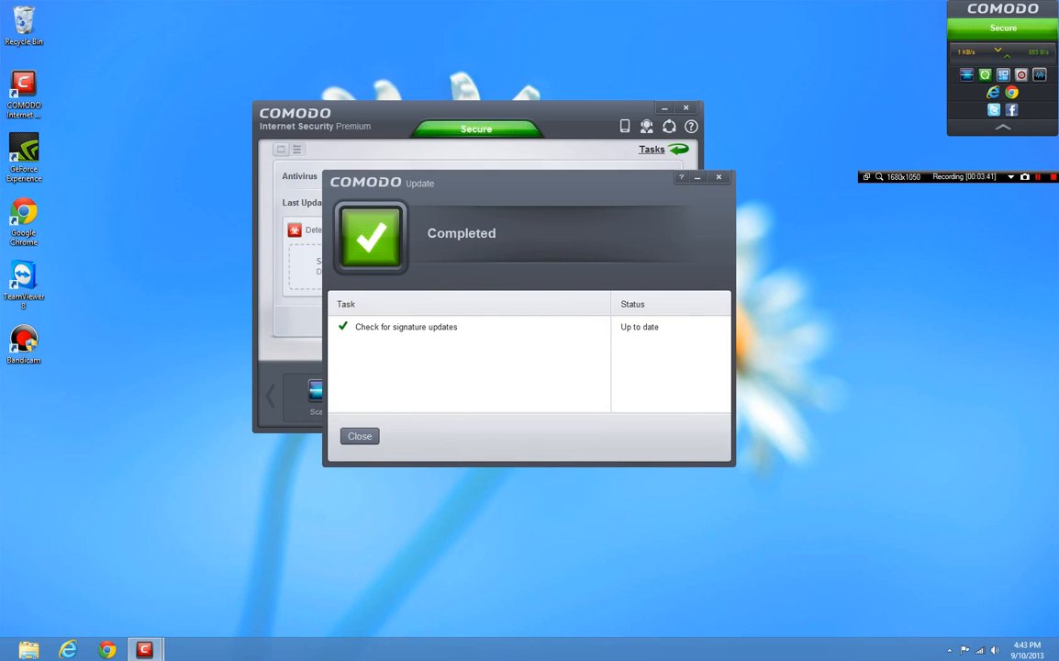
left_click(718, 177)
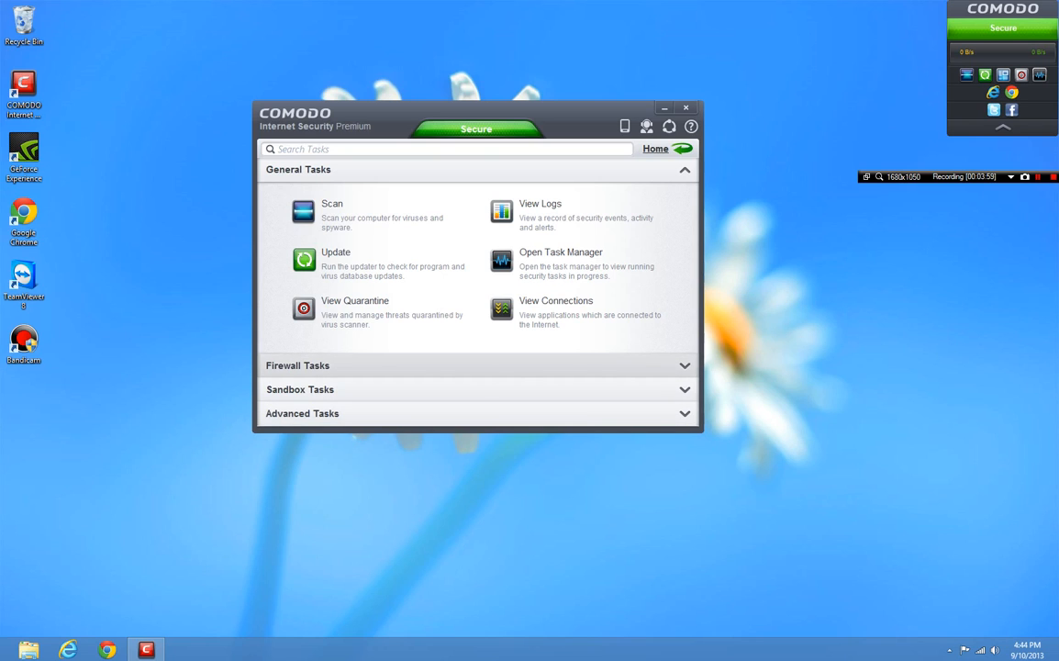
Look through the Firewall and Sandbox task groups and open Advanced Settings from the Advanced Tasks.
left_click(665, 149)
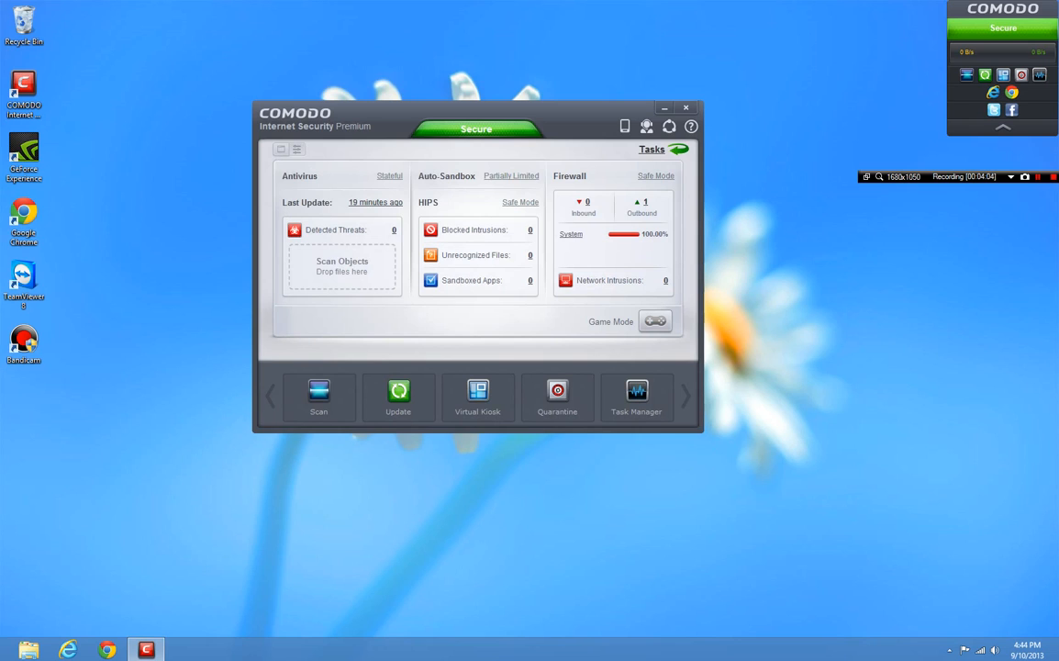
left_click(665, 149)
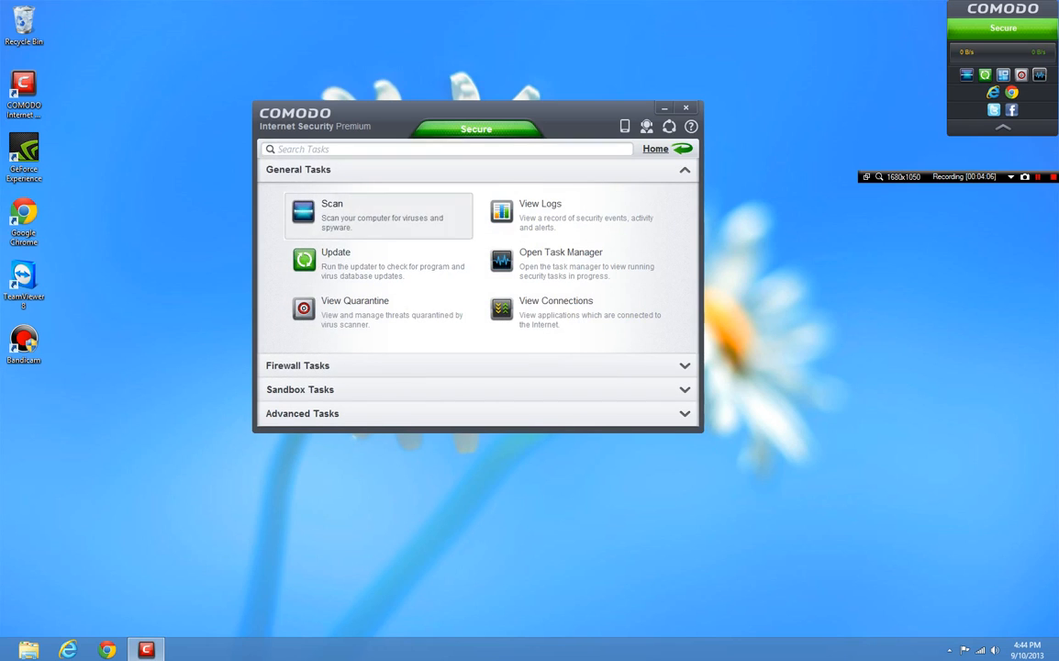
left_click(569, 365)
left_click(569, 390)
left_click(367, 413)
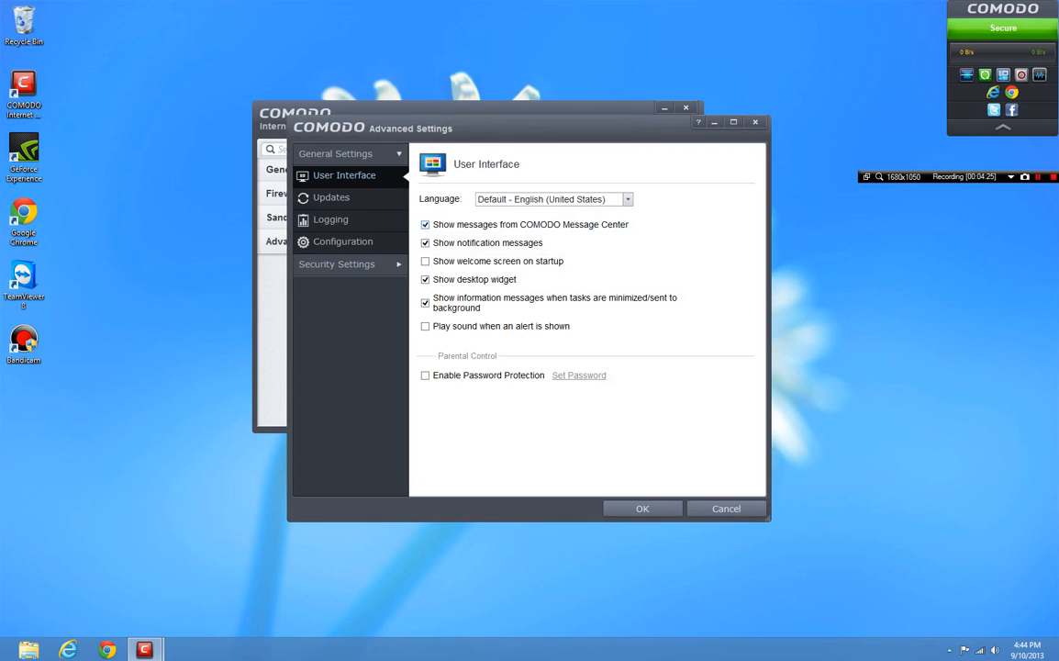
Set the interval for checking database updates to 4 hours in the Updates settings.
left_click(331, 197)
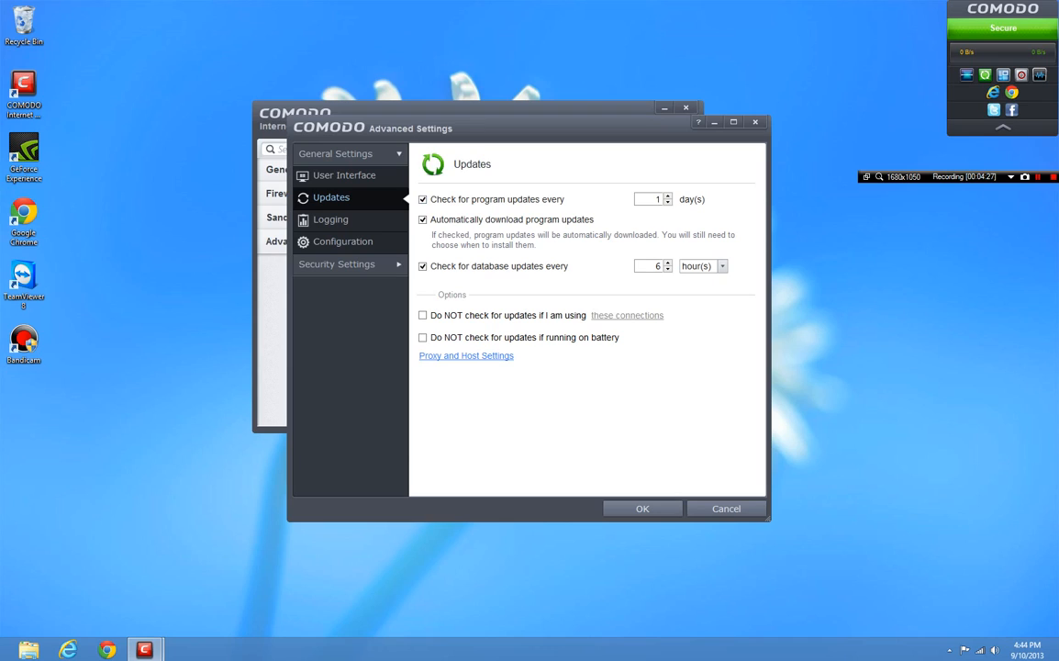
double_click(658, 199)
key("BackSpace")
type("4")
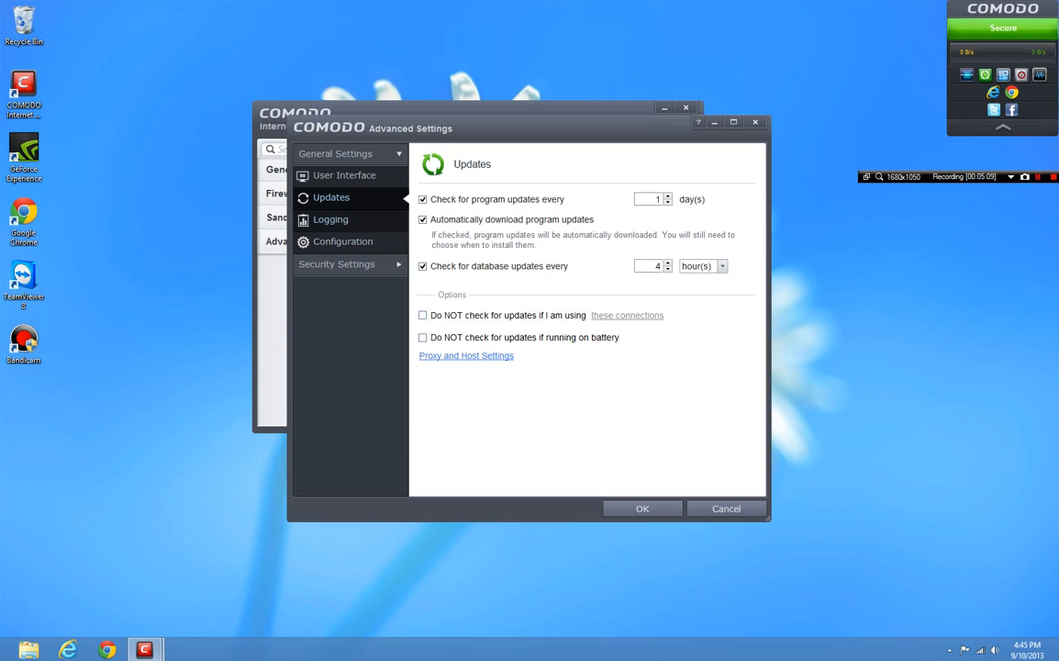
Review the Logging settings and select COMODO - Proactive Security in the list of configurations.
left_click(331, 219)
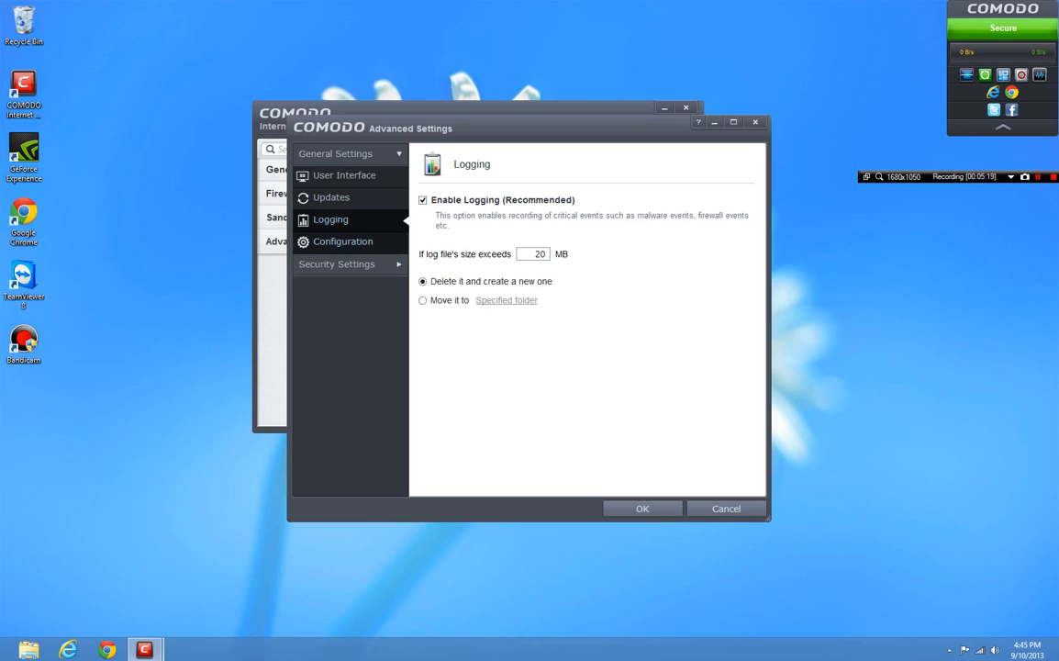
left_click(343, 241)
left_click(481, 261)
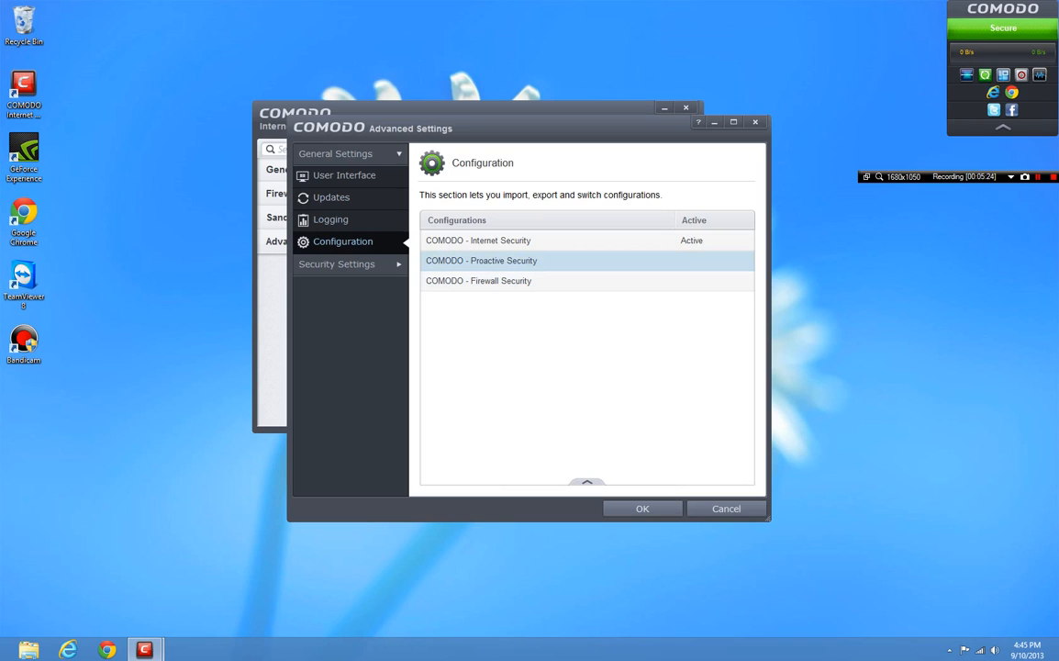
Review the Antivirus security settings for realtime scanning, scan profiles and excluded paths.
left_click(337, 263)
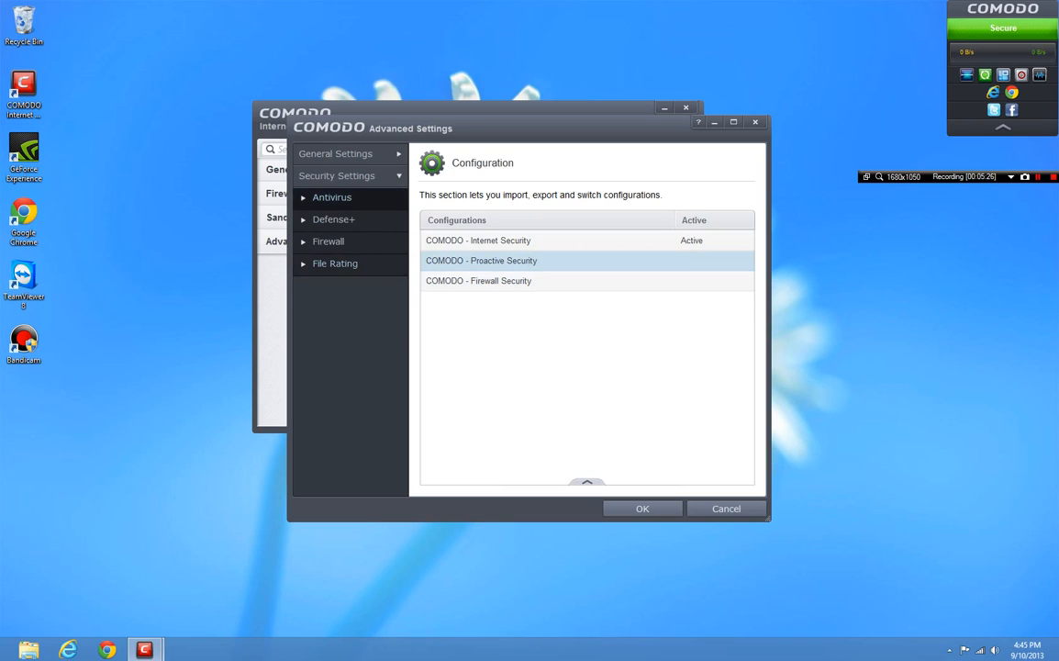
left_click(331, 197)
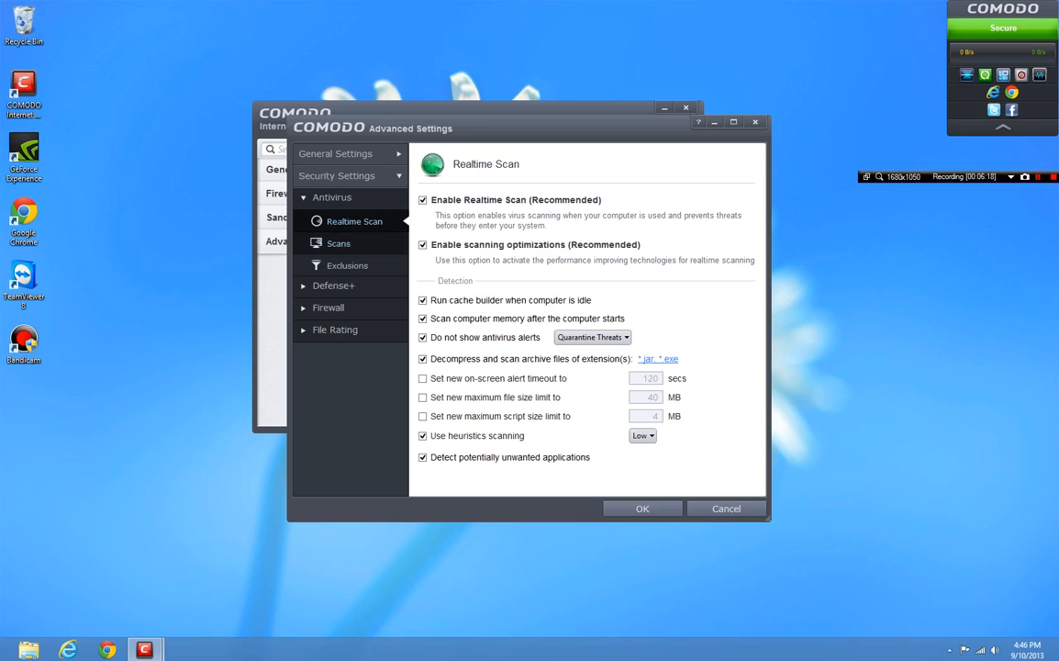
left_click(339, 244)
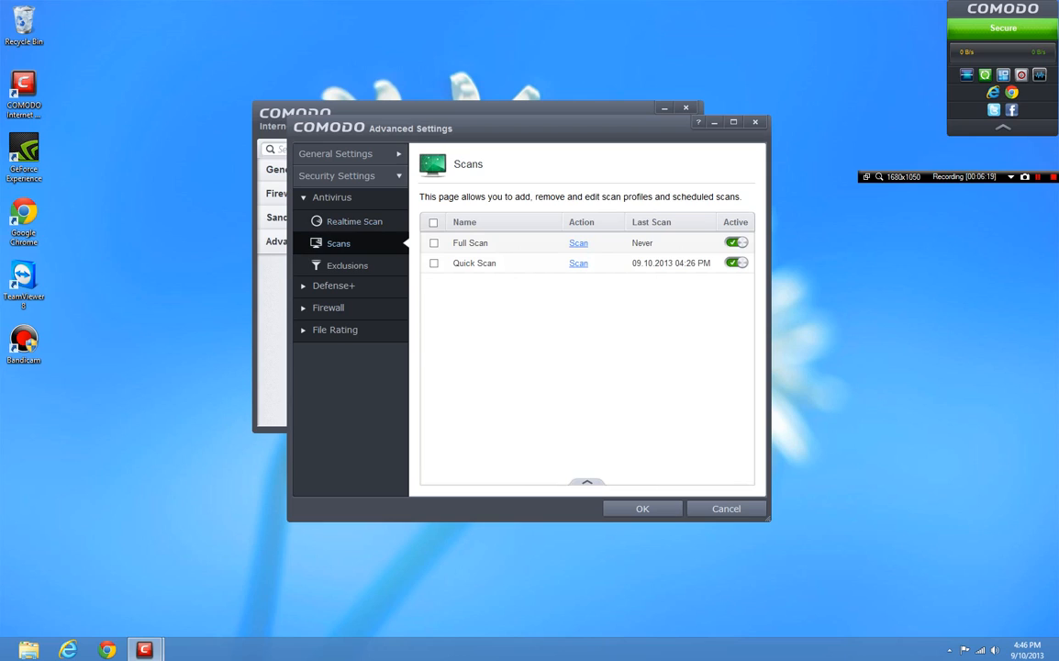
left_click(347, 265)
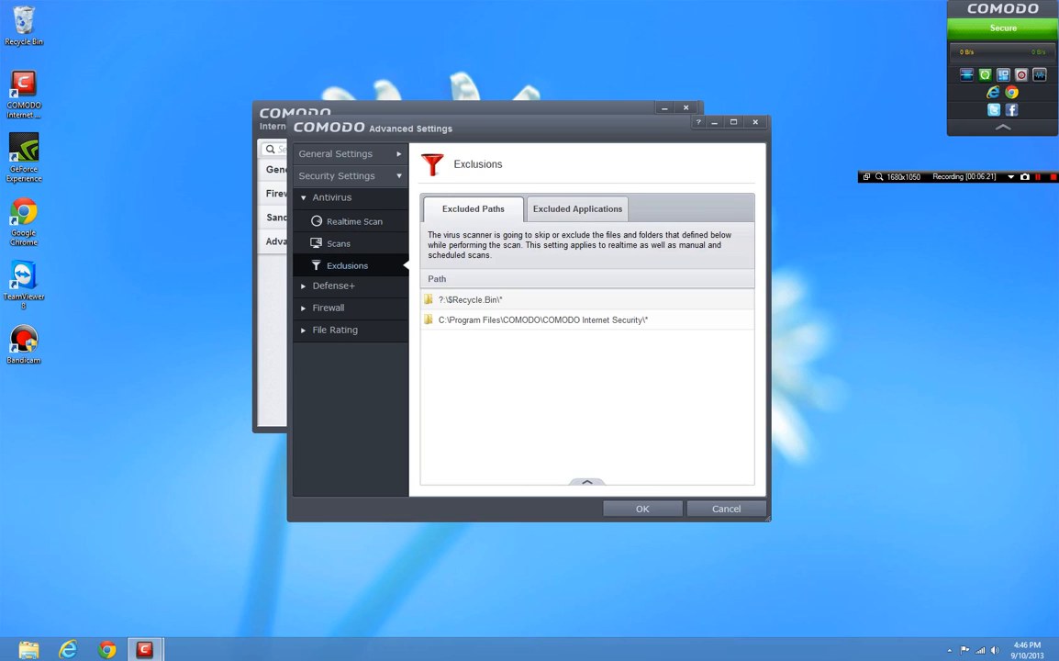
Review the Defense+ HIPS settings, the active HIPS rules and the defined rulesets.
left_click(333, 286)
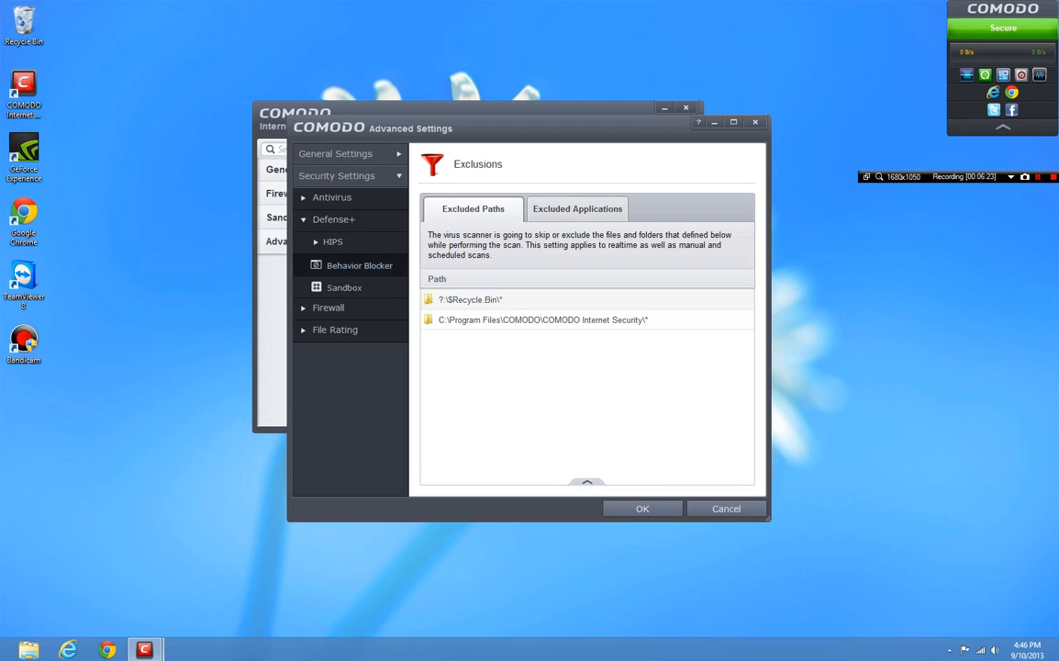
left_click(332, 242)
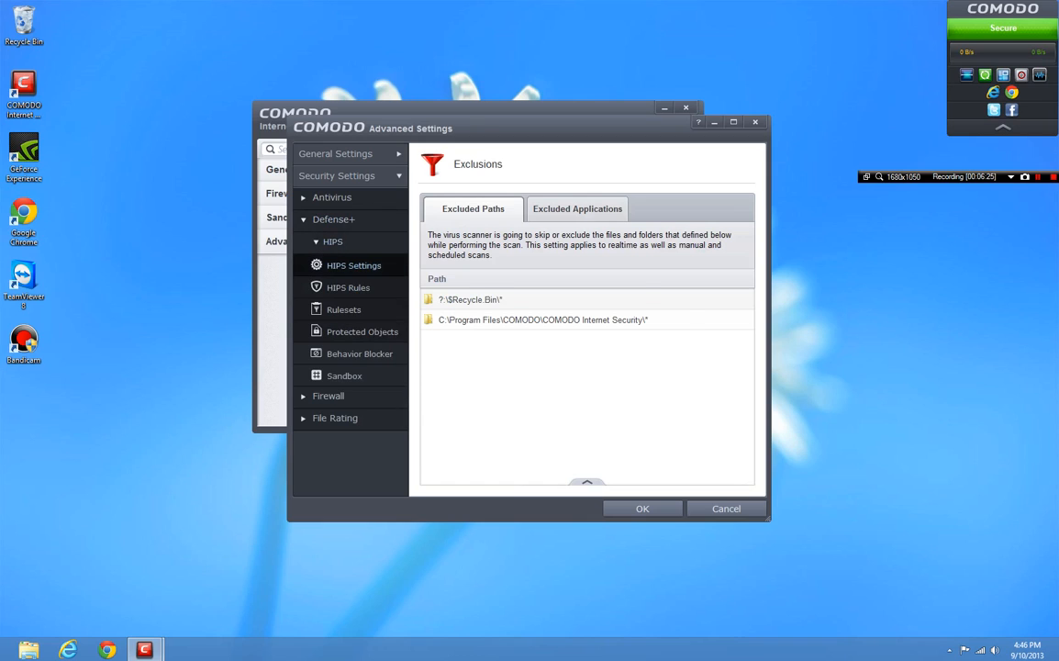
left_click(353, 265)
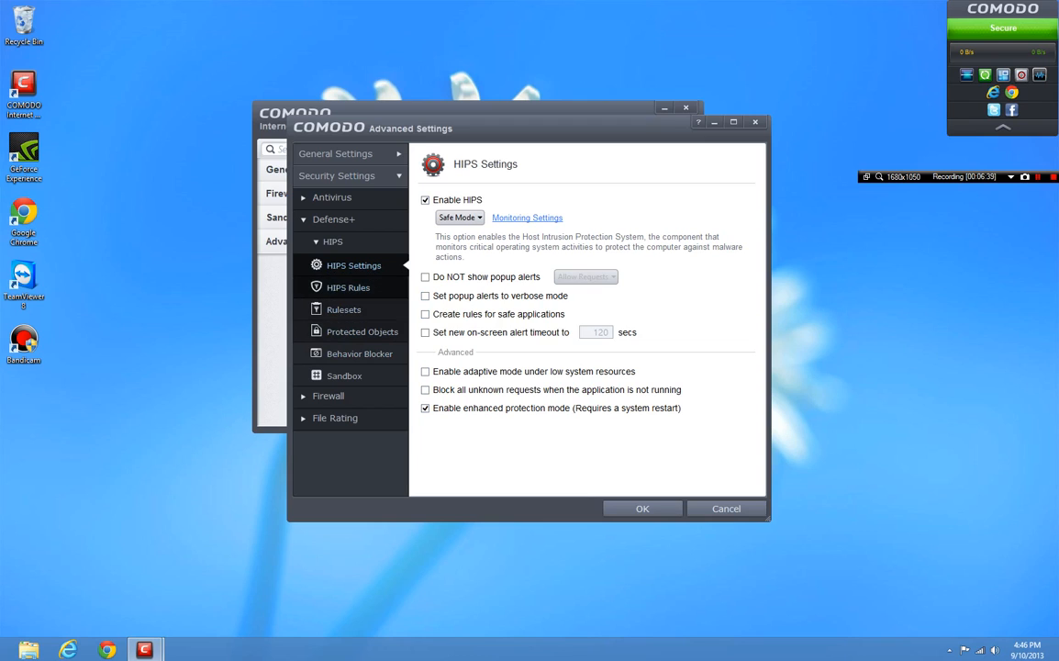
key("Escape")
left_click(348, 287)
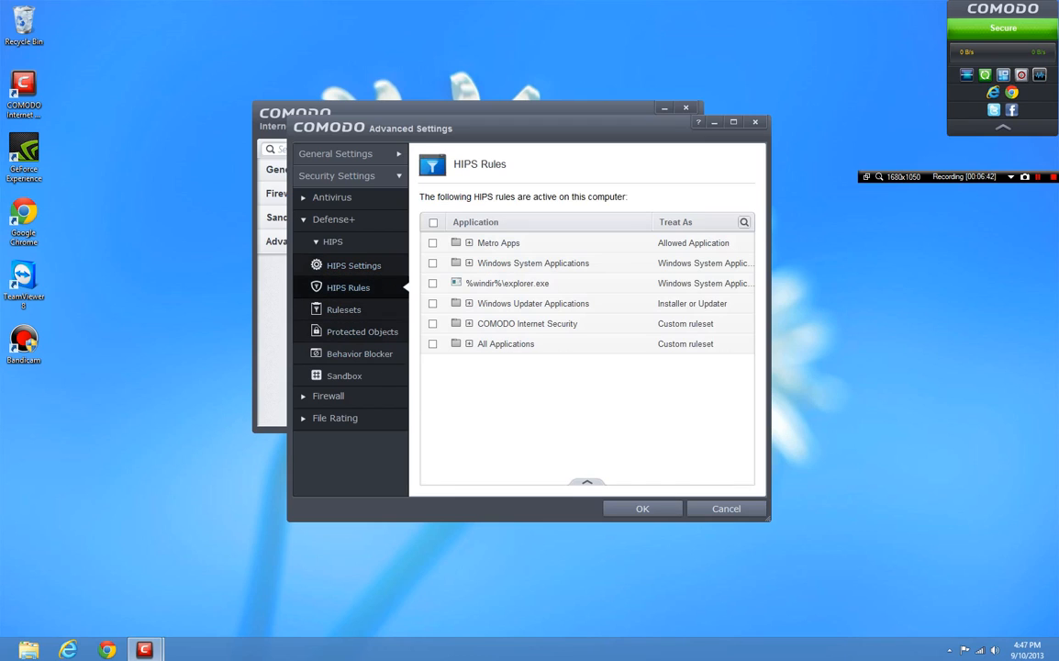
left_click(343, 310)
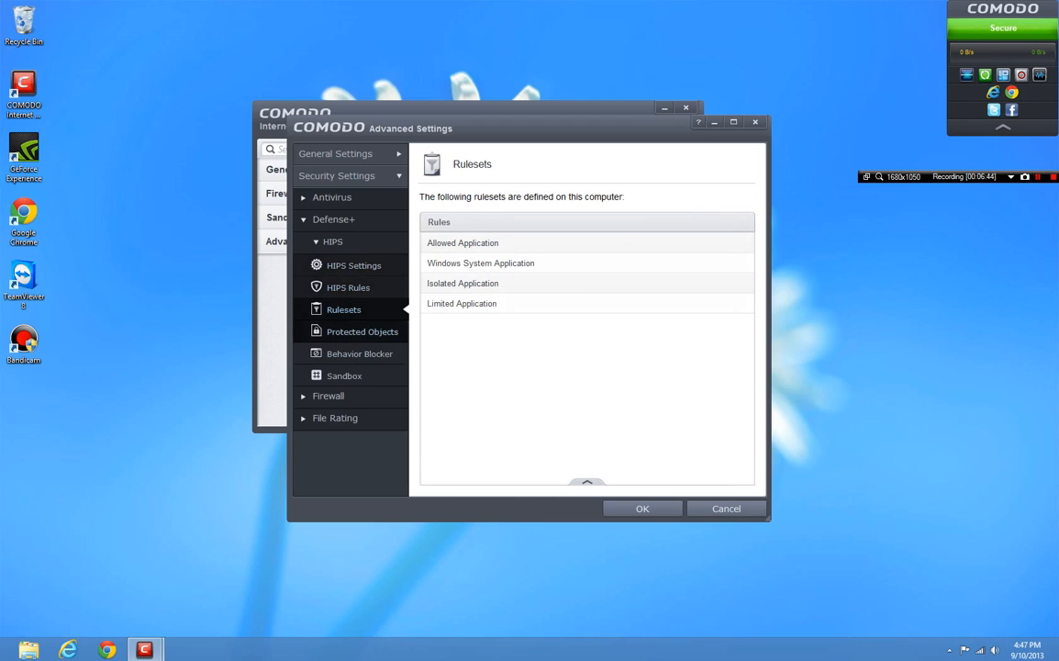
Review the Defense+ protected objects, the Behavior Blocker's auto-sandbox restriction levels and the Sandbox settings.
left_click(361, 332)
left_click(359, 353)
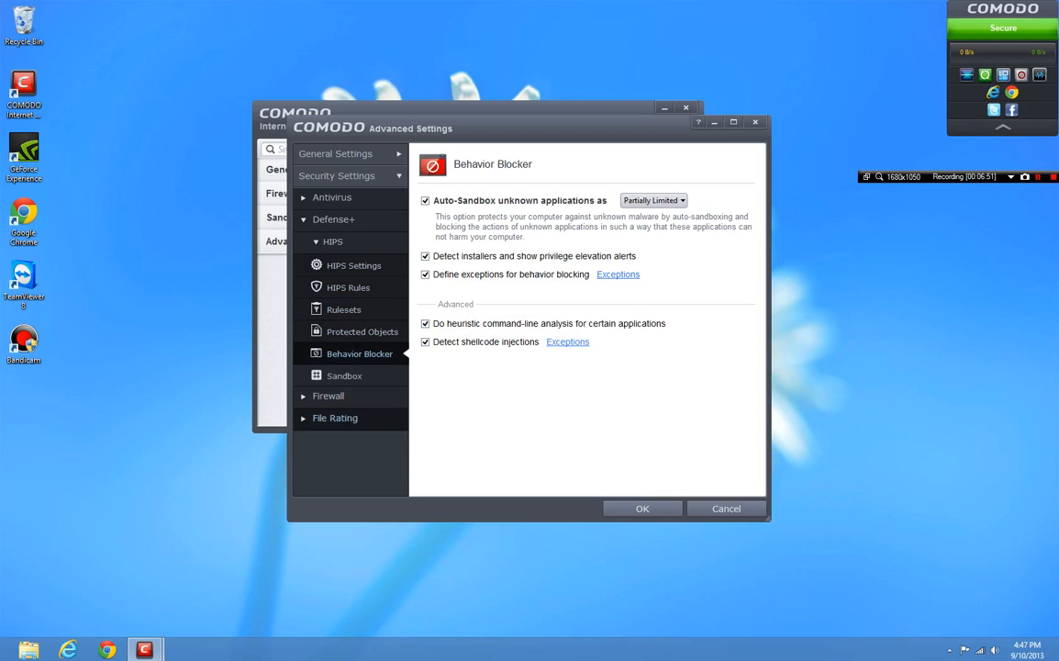
left_click(653, 200)
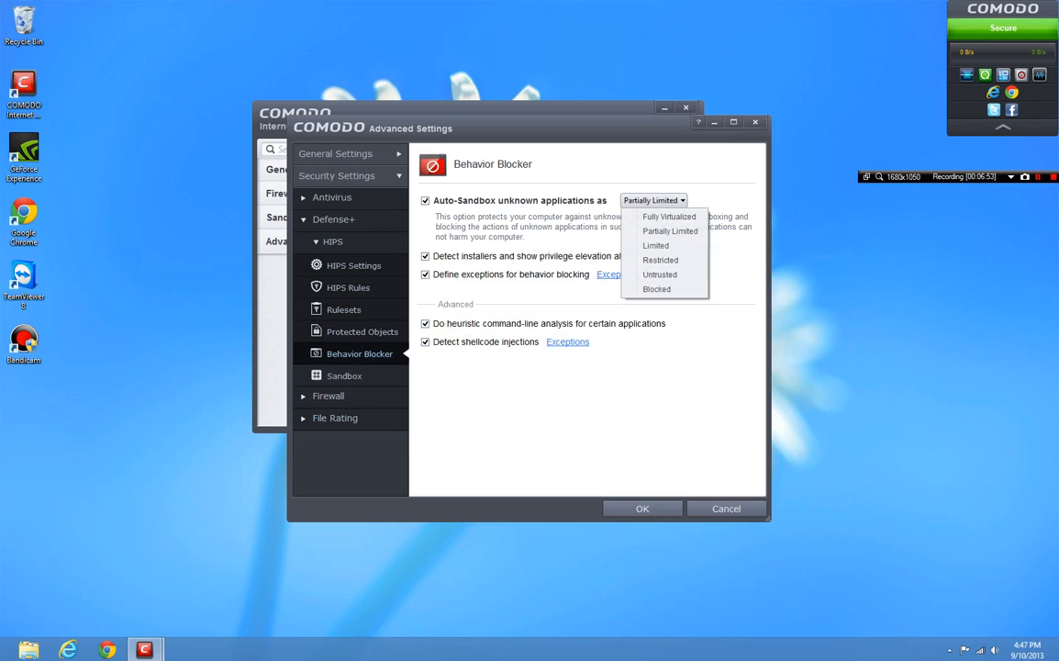
left_click(425, 200)
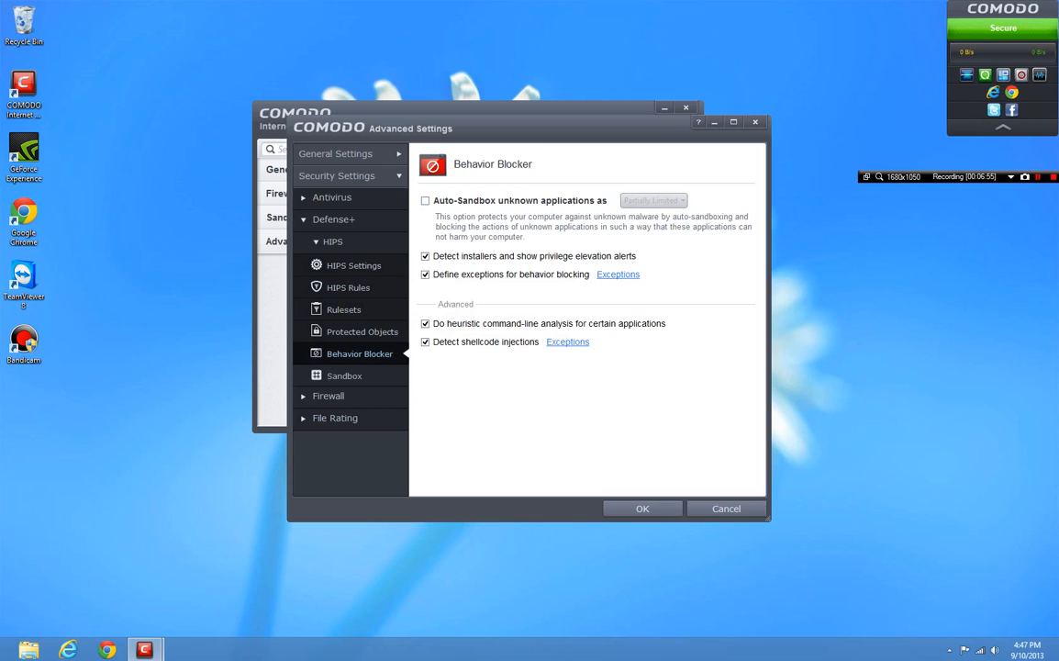
left_click(425, 200)
left_click(653, 200)
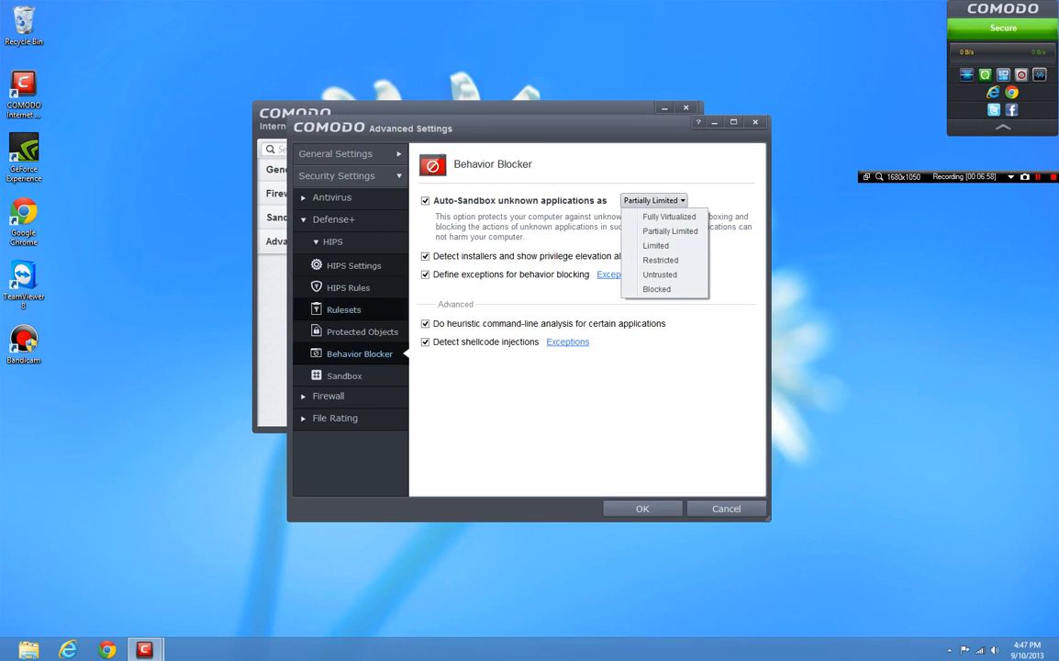
left_click(344, 375)
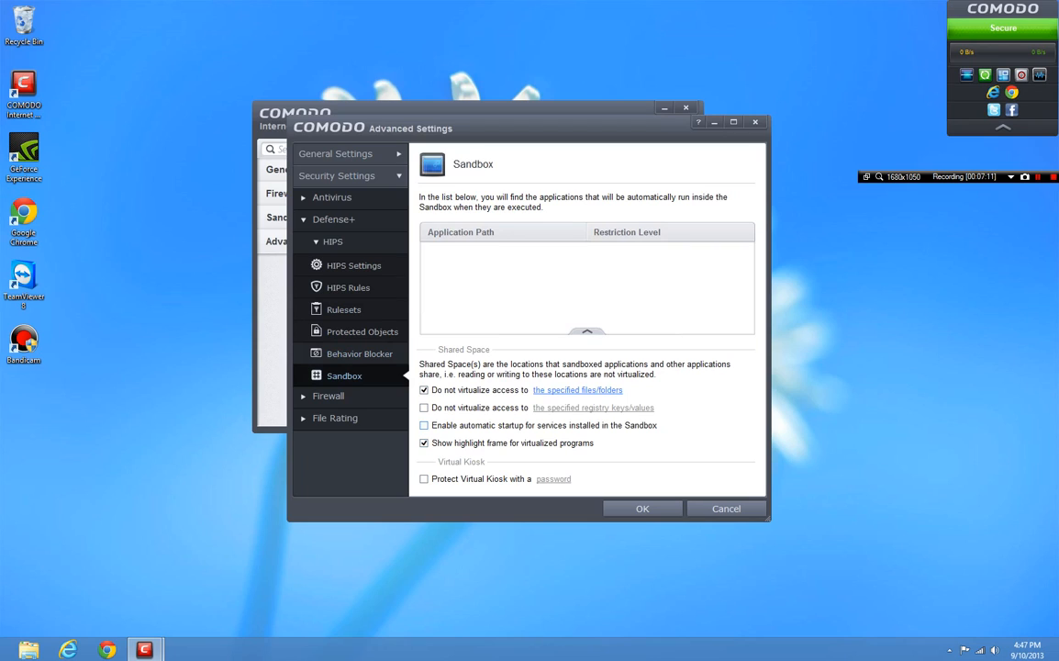
Enable blocking of fragmented IP traffic and anti-ARP spoofing in the advanced Firewall Settings.
left_click(328, 395)
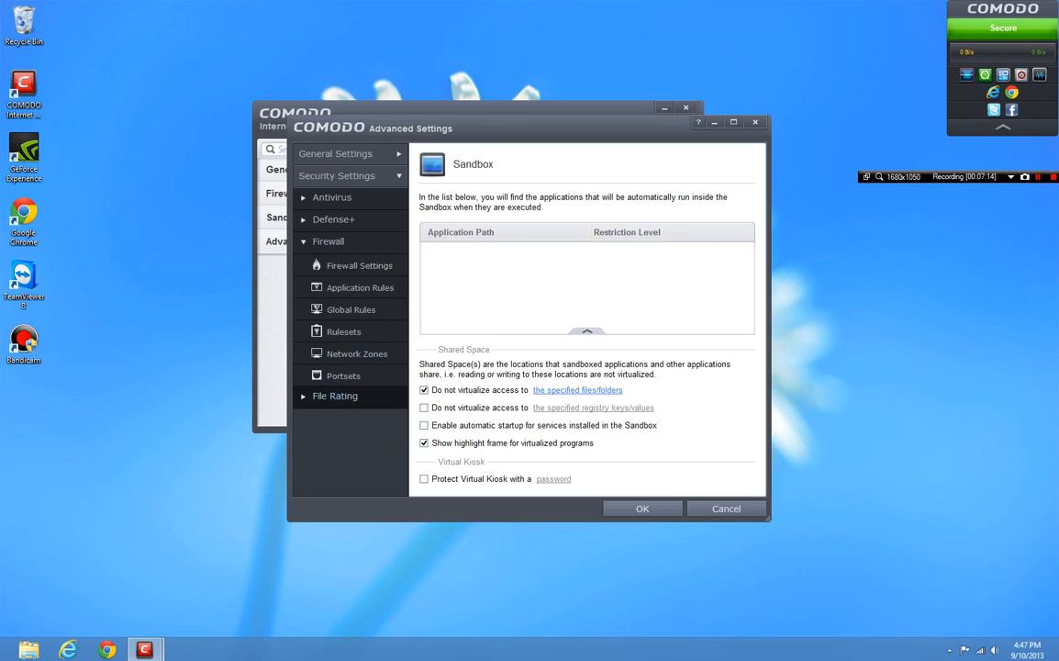
left_click(359, 265)
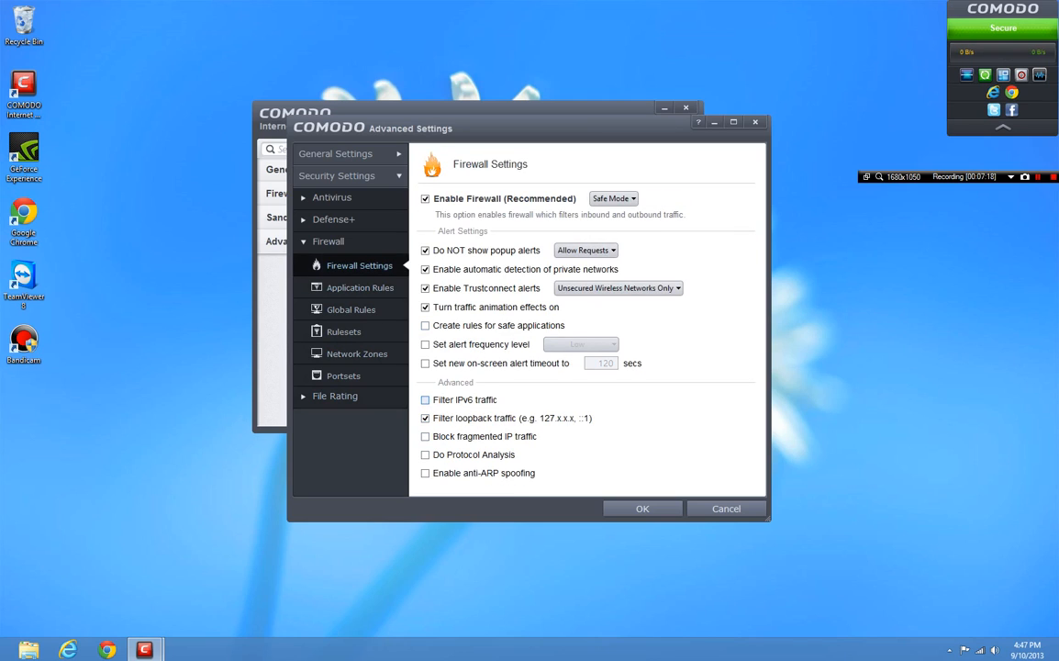
left_click(425, 436)
left_click(425, 473)
Review the firewall's application rules, global rules, rulesets, network zones and portsets.
left_click(360, 287)
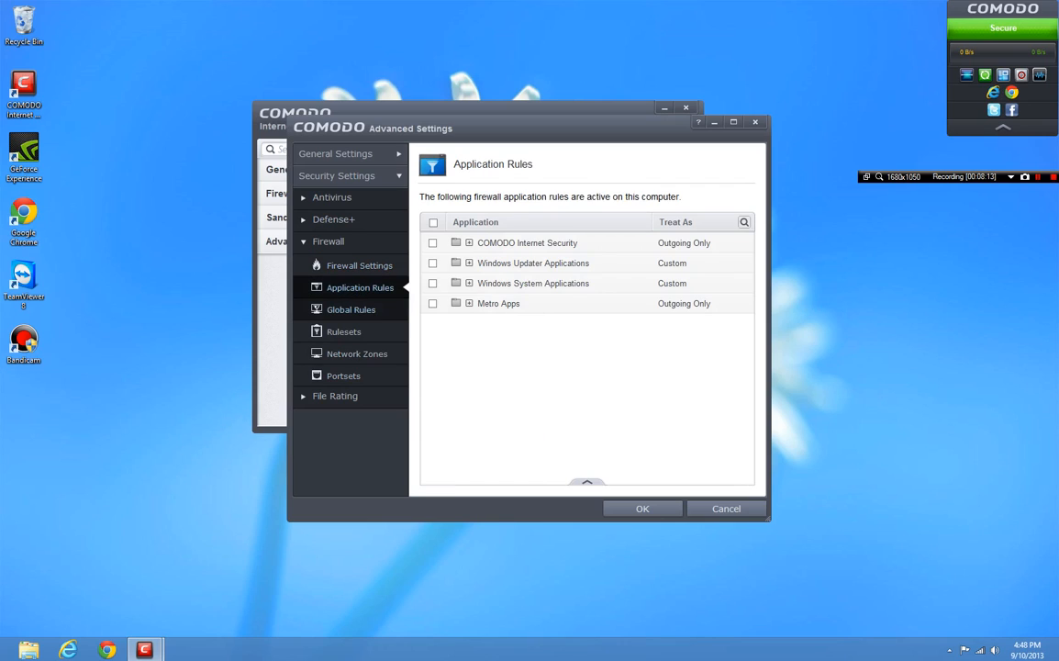
left_click(351, 309)
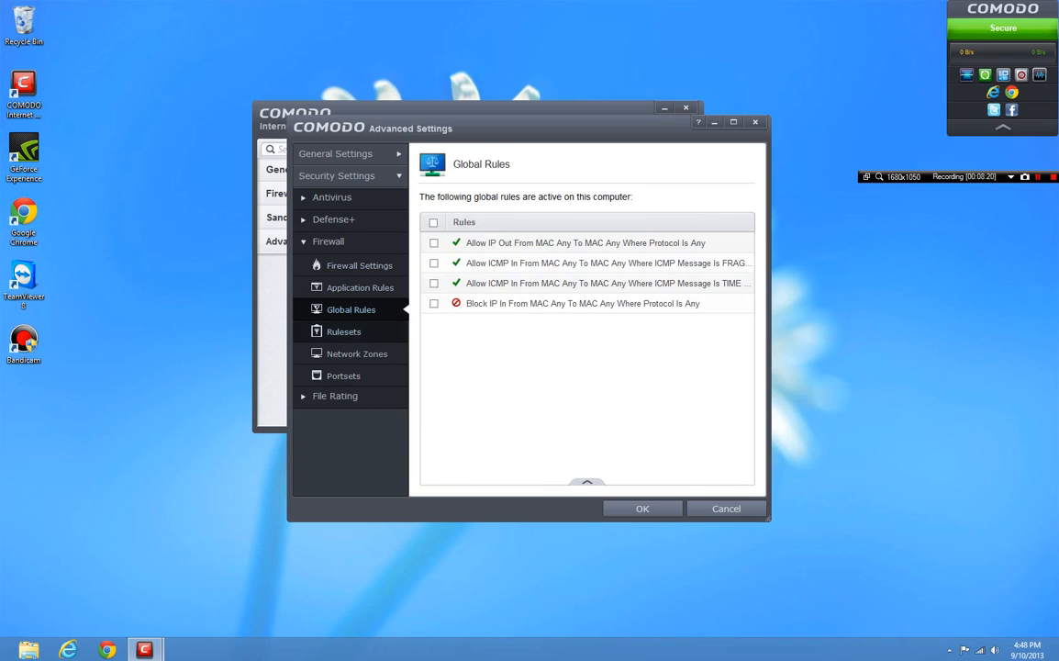
left_click(344, 332)
left_click(357, 354)
left_click(343, 375)
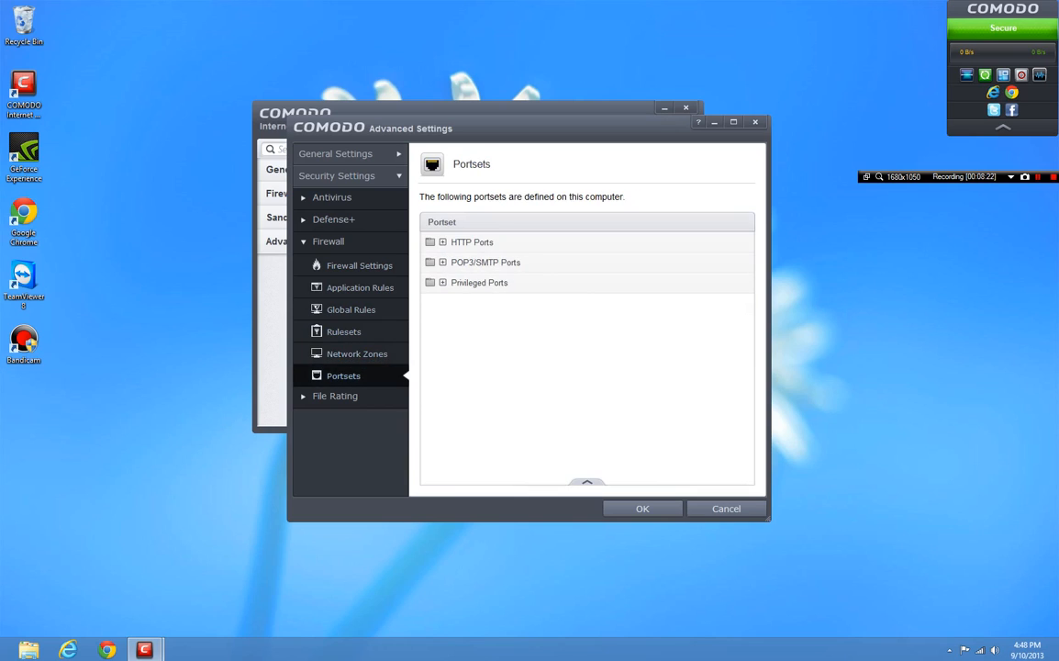
Review the File Rating settings and its lists of trusted files, unrecognized files, submitted files and trusted vendors.
left_click(335, 395)
left_click(347, 287)
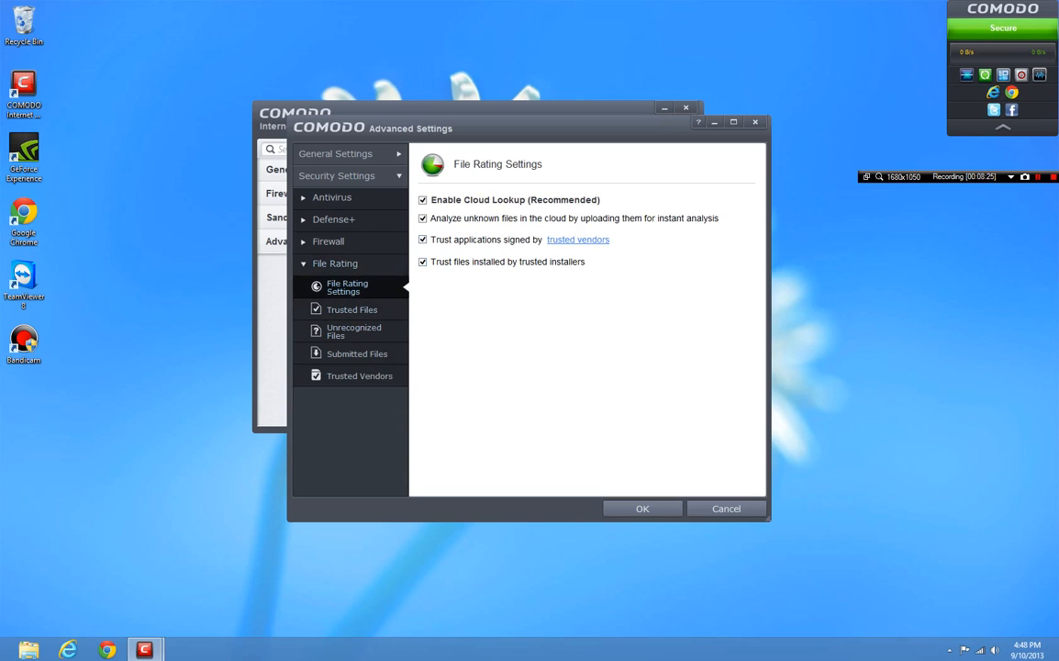
left_click(351, 309)
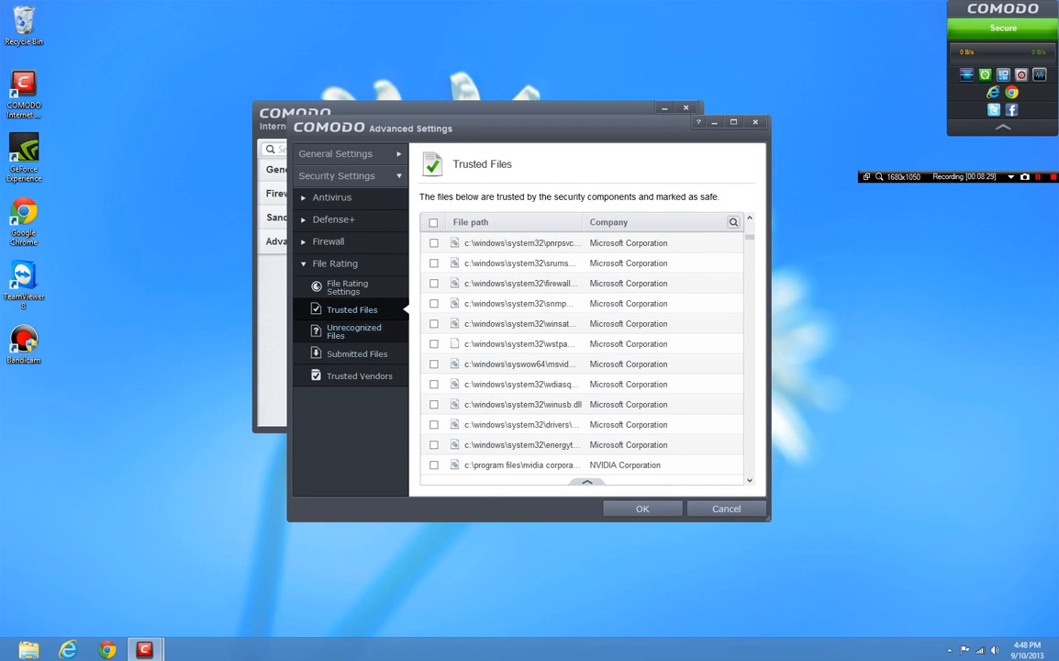
left_click(353, 331)
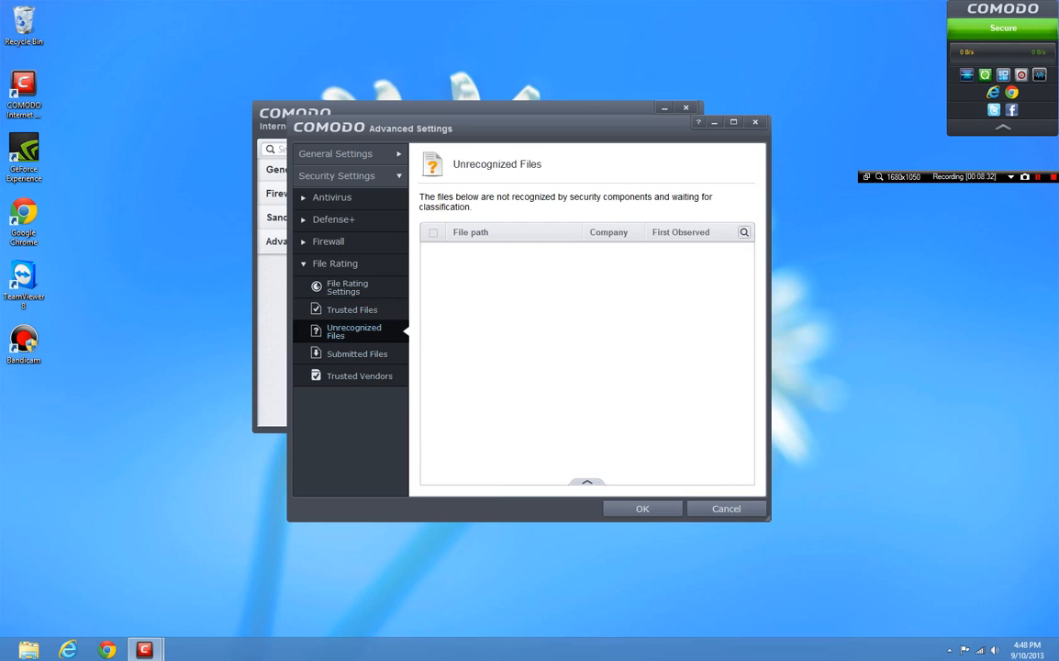
left_click(588, 480)
left_click(357, 353)
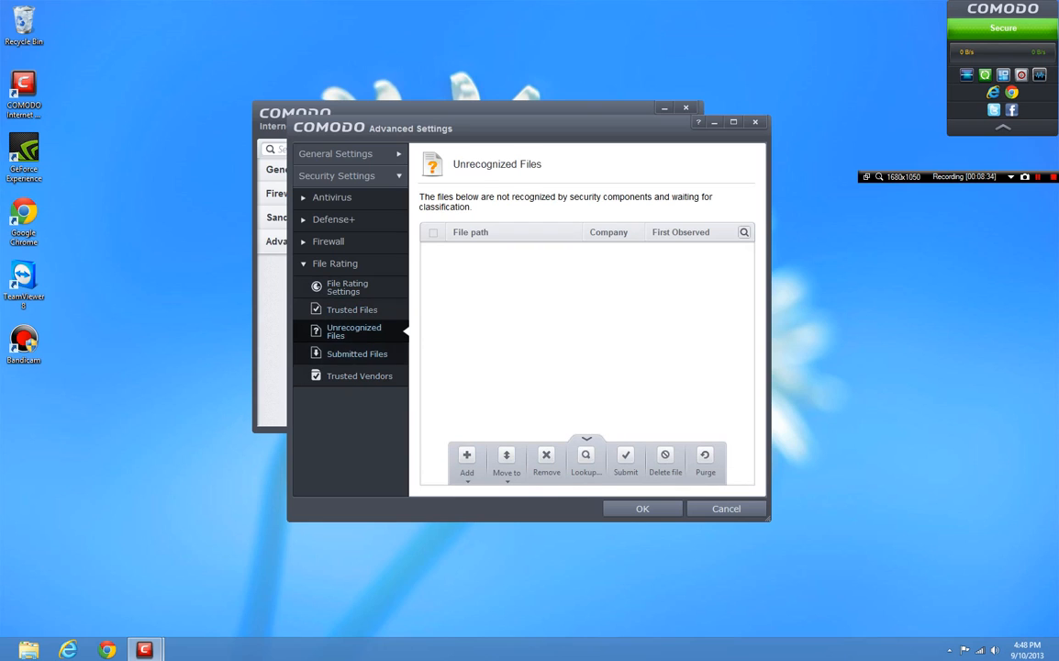
left_click(359, 376)
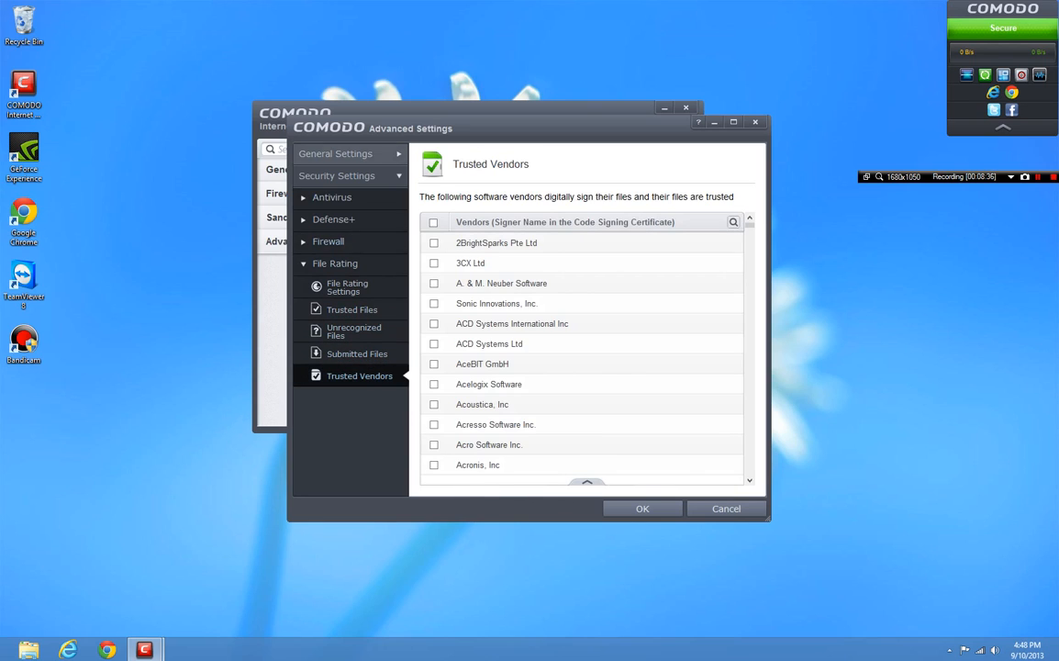
Leave Advanced Settings without saving, look through the Sandbox and Firewall Tasks, and return to the General Tasks.
left_click(335, 154)
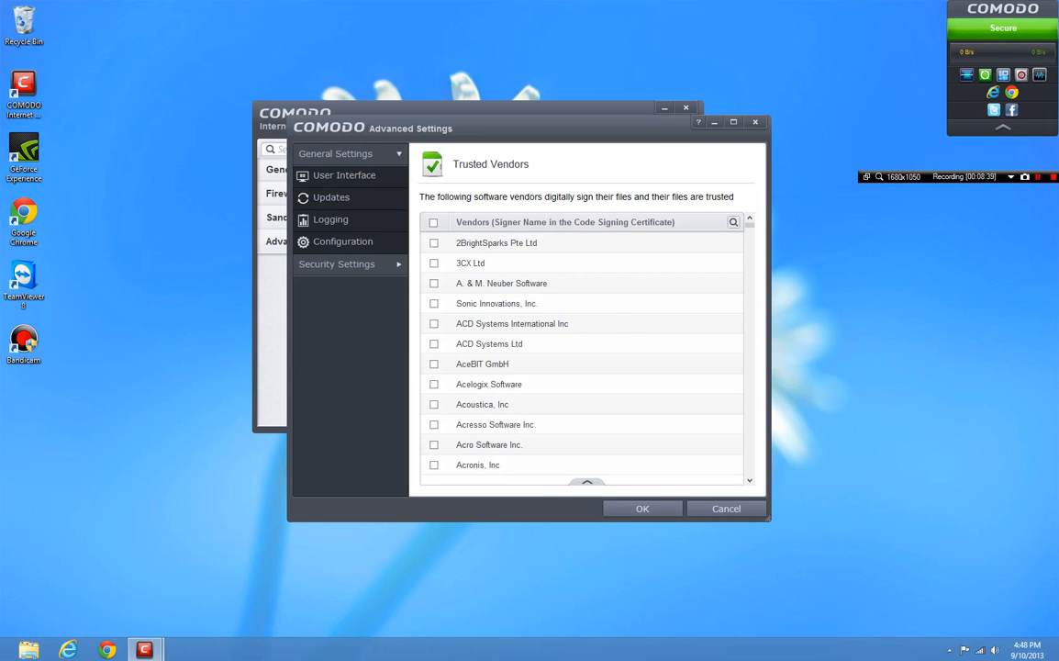
key("Escape")
left_click(478, 218)
left_click(477, 194)
left_click(477, 170)
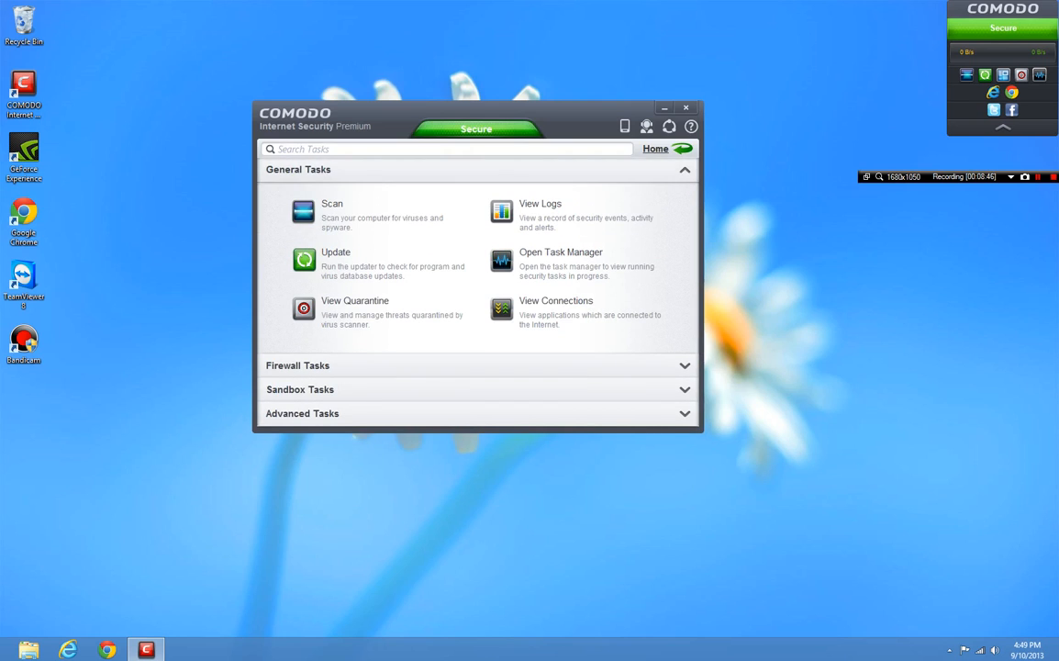
mouse_move(477, 111)
left_mouse_down()
mouse_move(370, 129)
mouse_move(462, 110)
mouse_move(487, 119)
left_mouse_up()
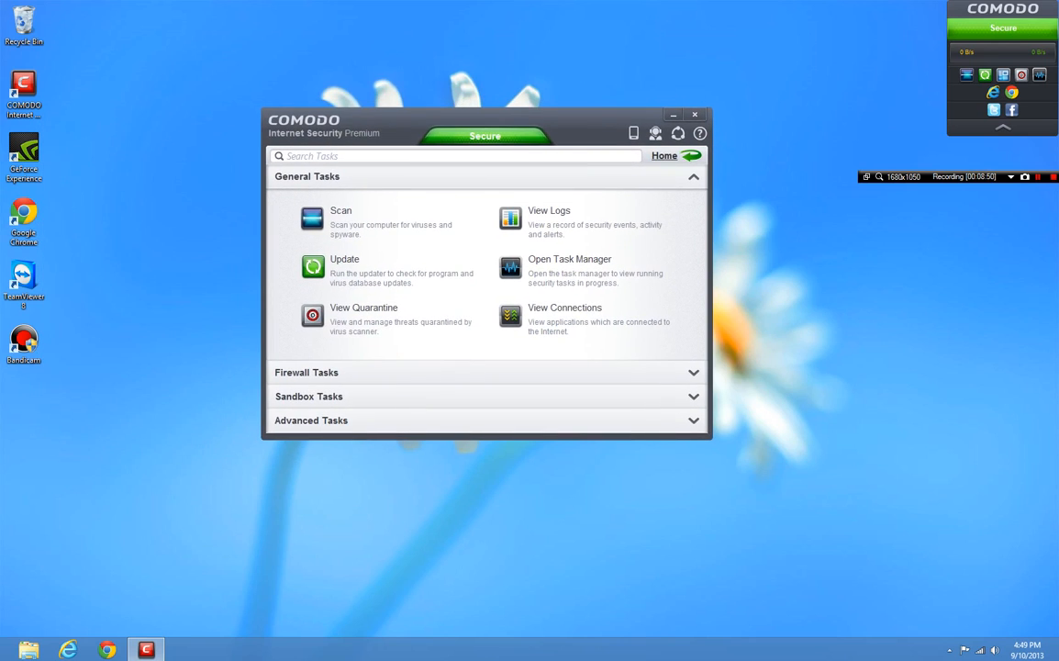
left_click_drag(867, 176, 730, 4)
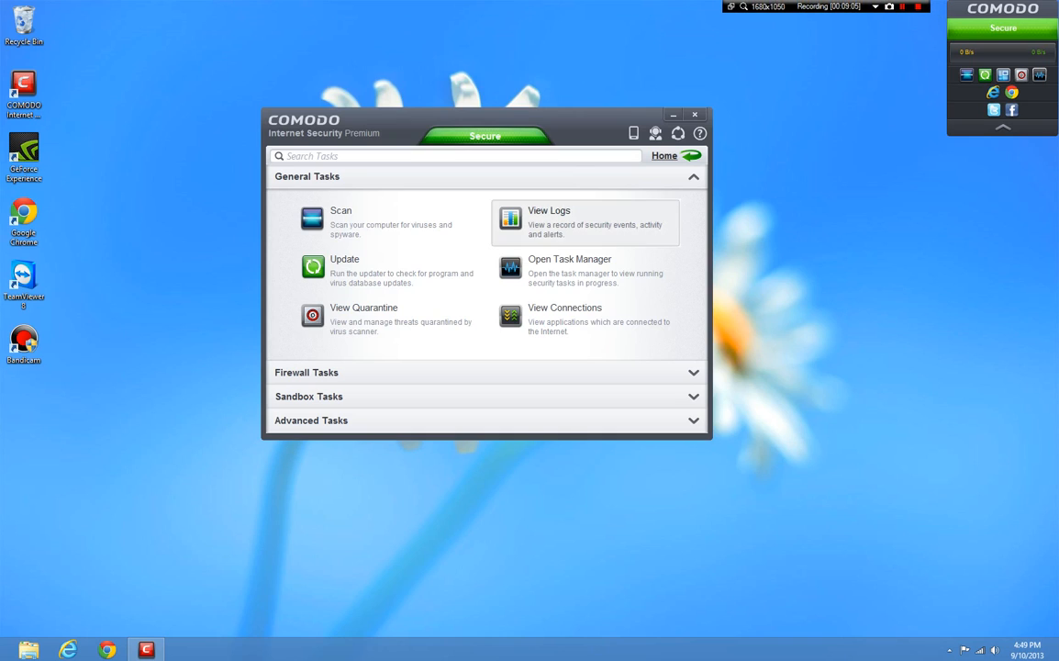